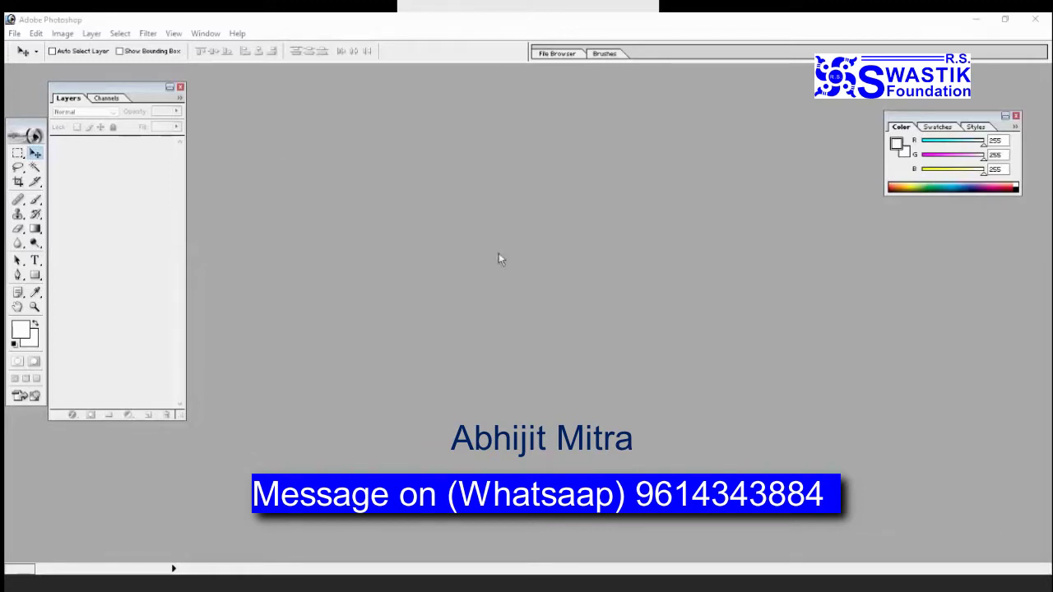
# Bring up the Open dialog and browse to the Picture folder on Local Disk (G:).
pyautogui.click(15, 34)
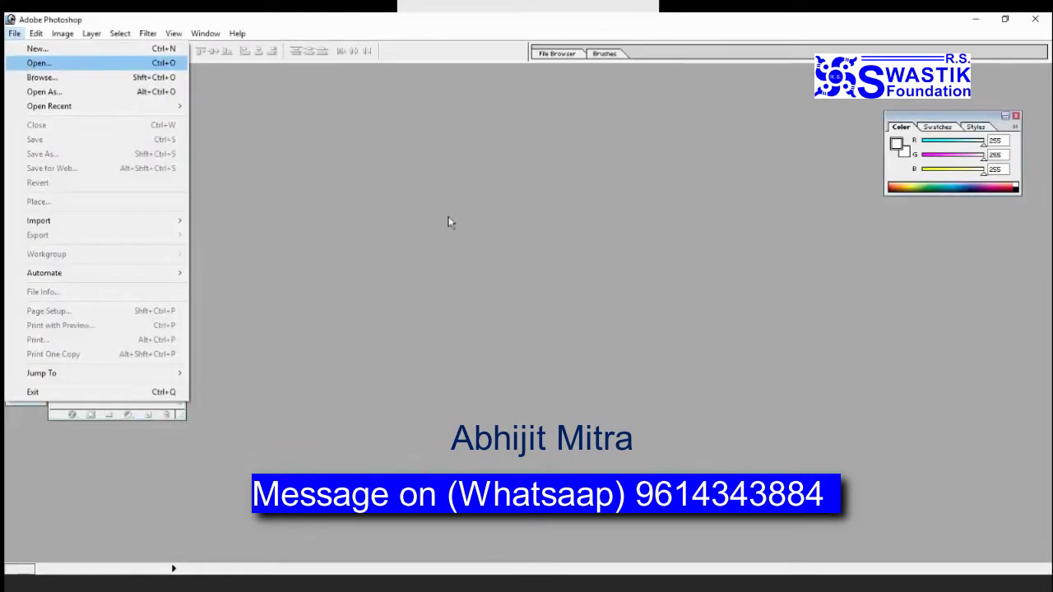
pyautogui.click(498, 255)
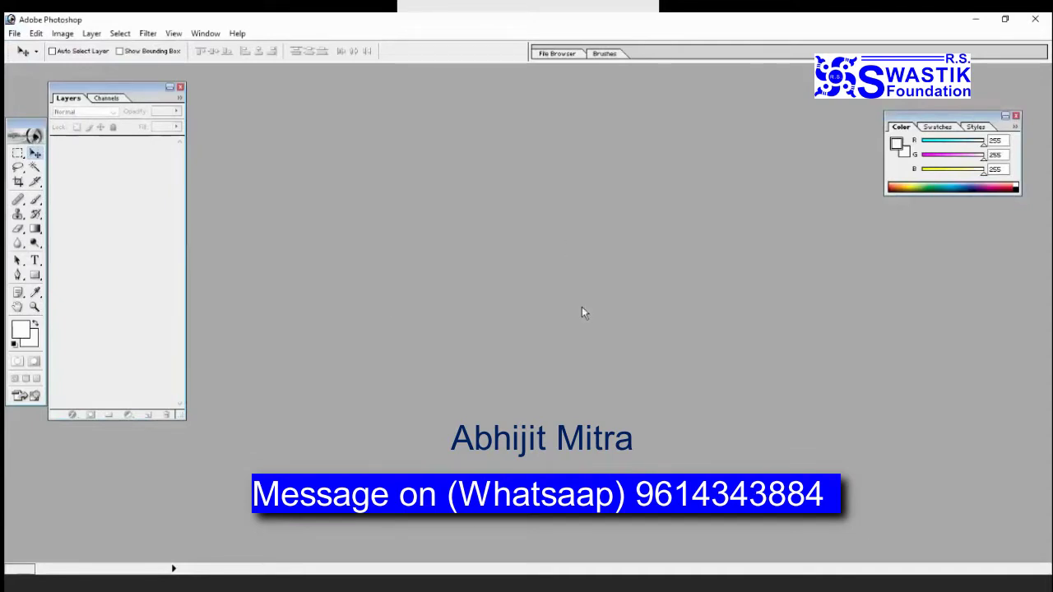
pyautogui.doubleClick(435, 203)
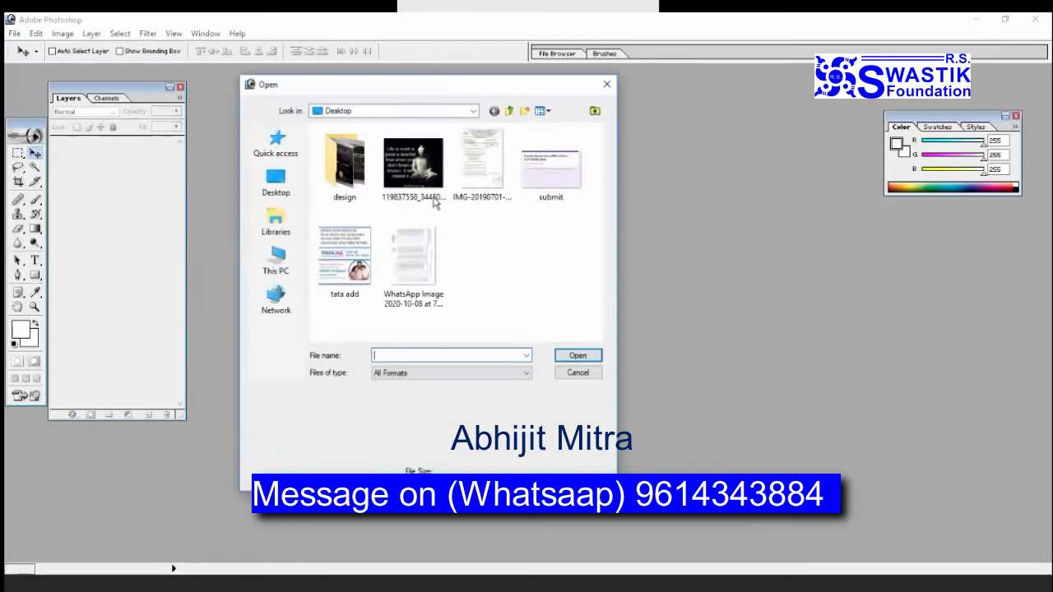
pyautogui.click(275, 263)
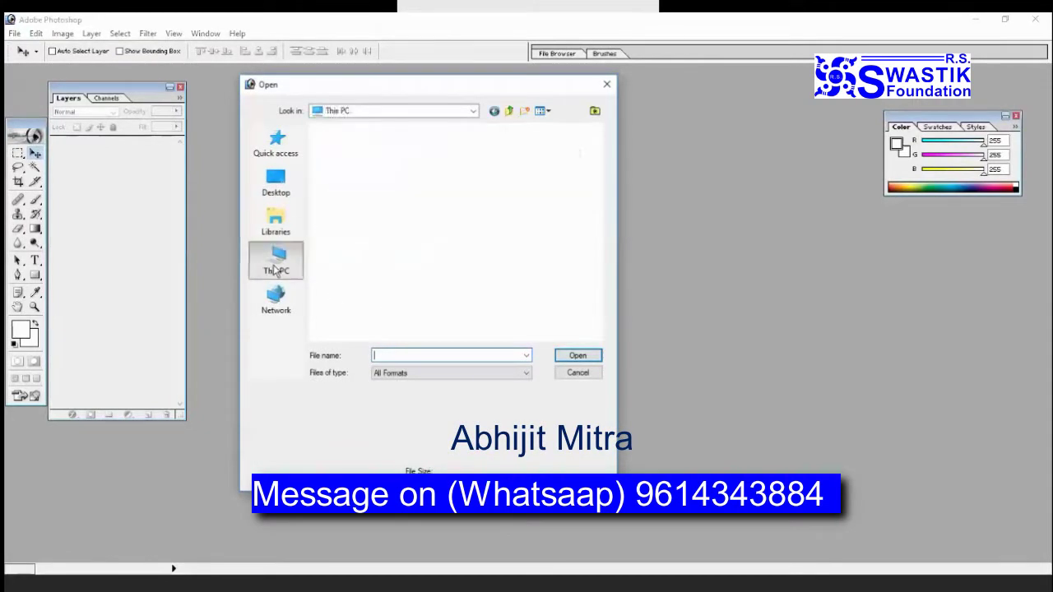
pyautogui.moveTo(596, 212); pyautogui.dragTo(598, 301)
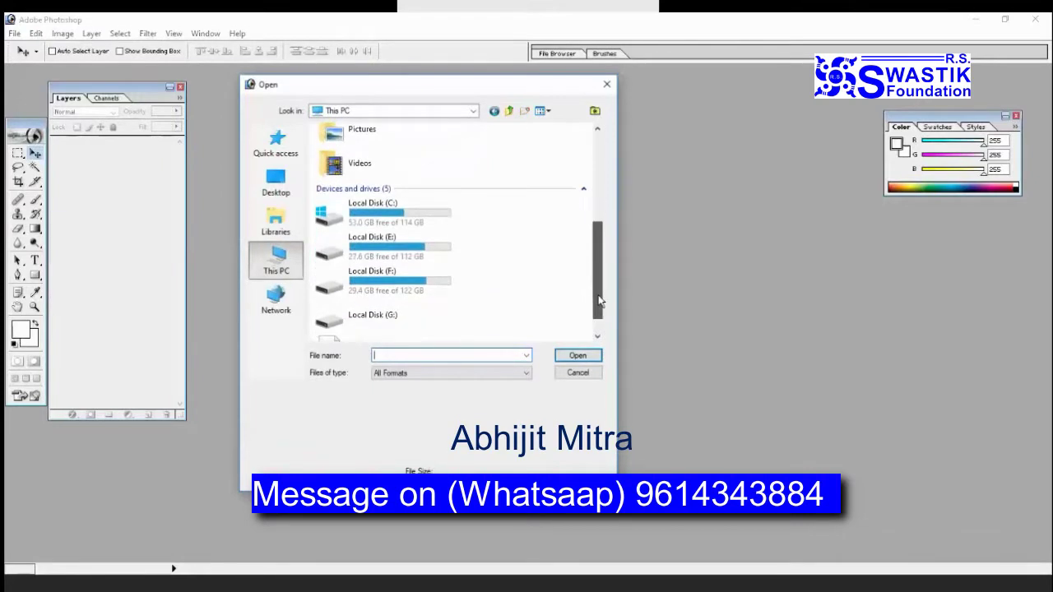
pyautogui.doubleClick(398, 323)
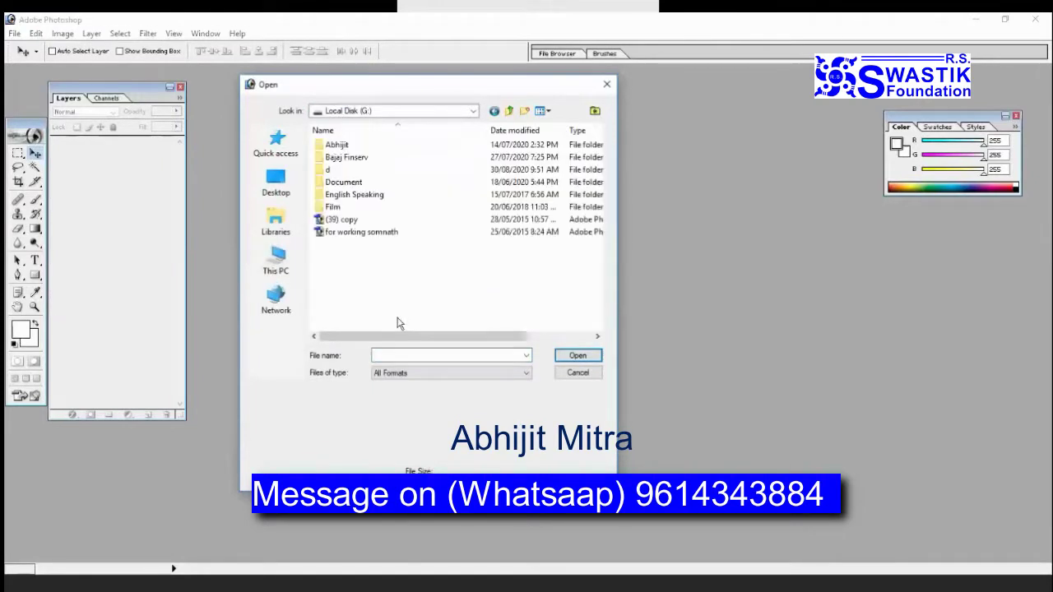
pyautogui.doubleClick(350, 172)
pyautogui.doubleClick(352, 173)
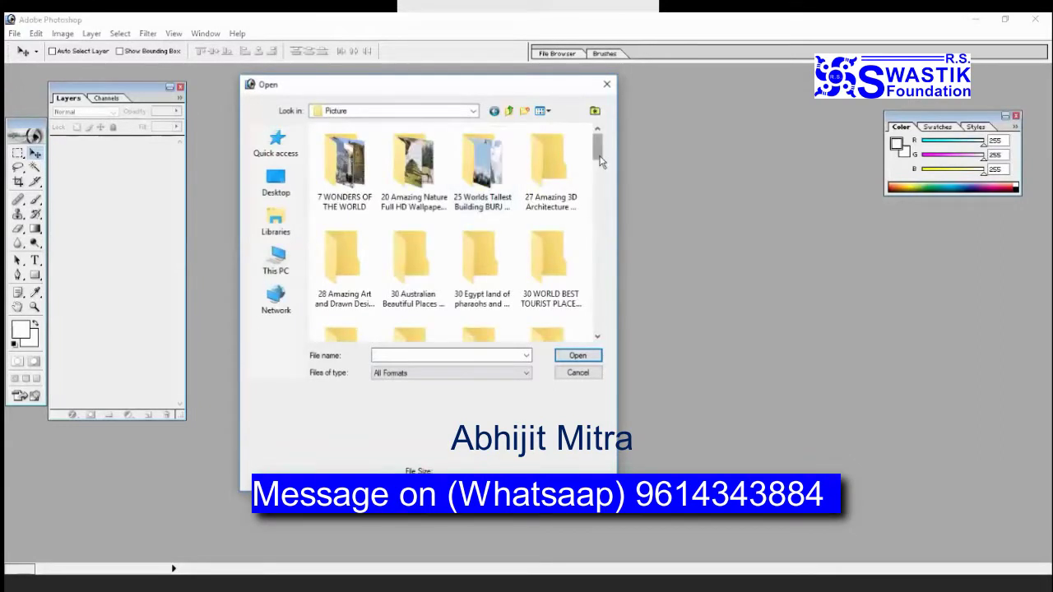
# Open image 7 from the 35 Best Panoramic HD Wallpapers folder and reposition its window in the workspace.
pyautogui.moveTo(600, 163); pyautogui.dragTo(600, 171)
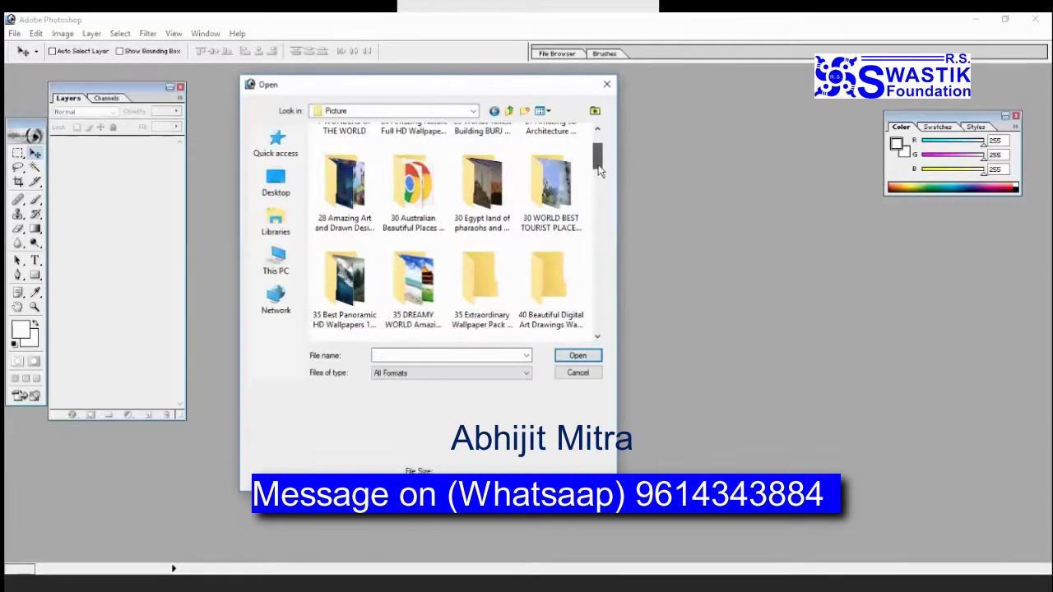
pyautogui.moveTo(599, 167); pyautogui.dragTo(599, 177)
pyautogui.doubleClick(329, 229)
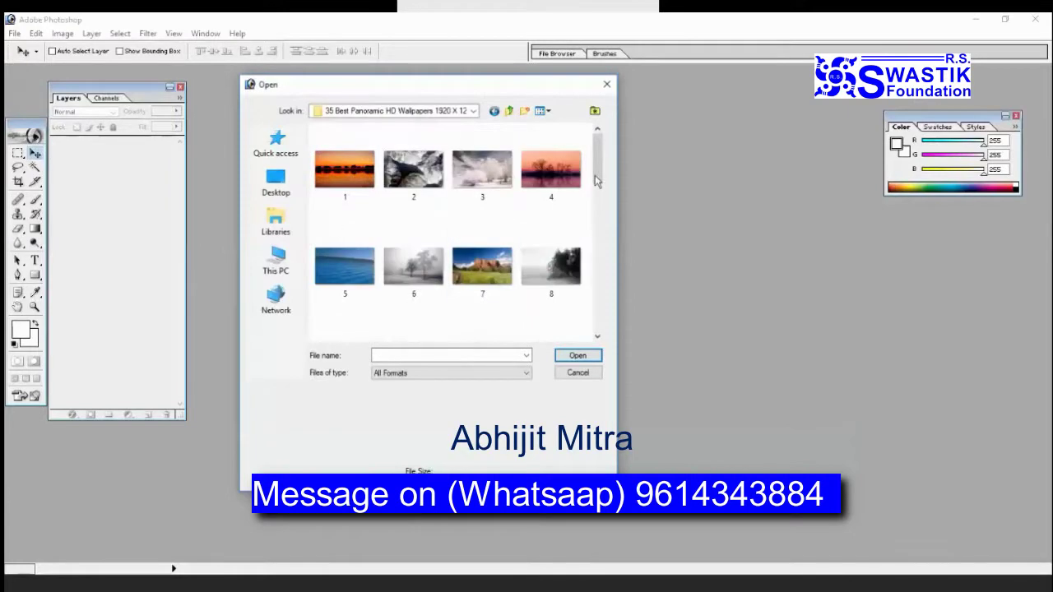
pyautogui.click(482, 265)
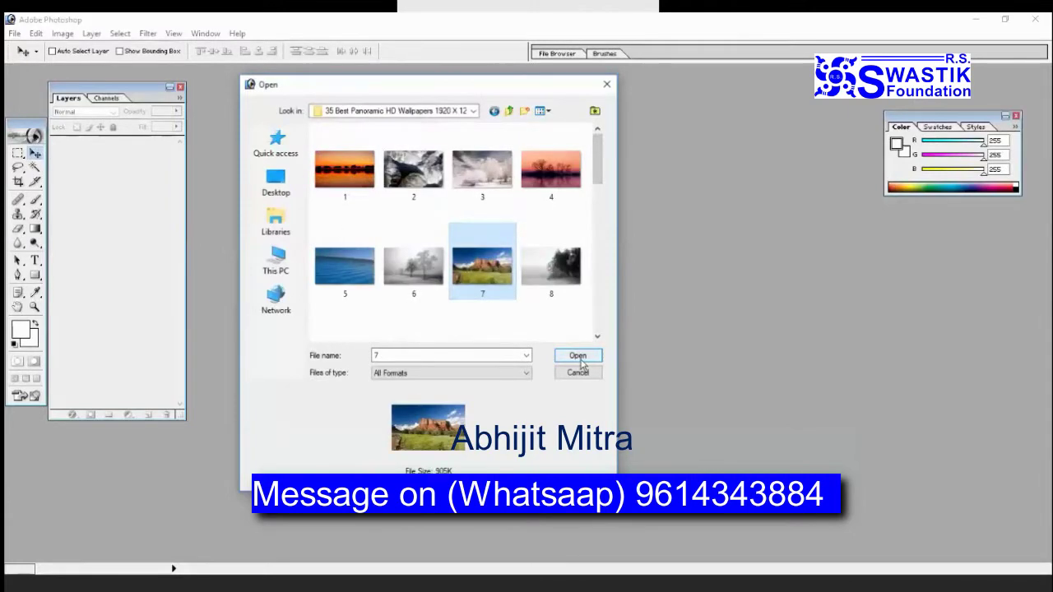
pyautogui.click(581, 363)
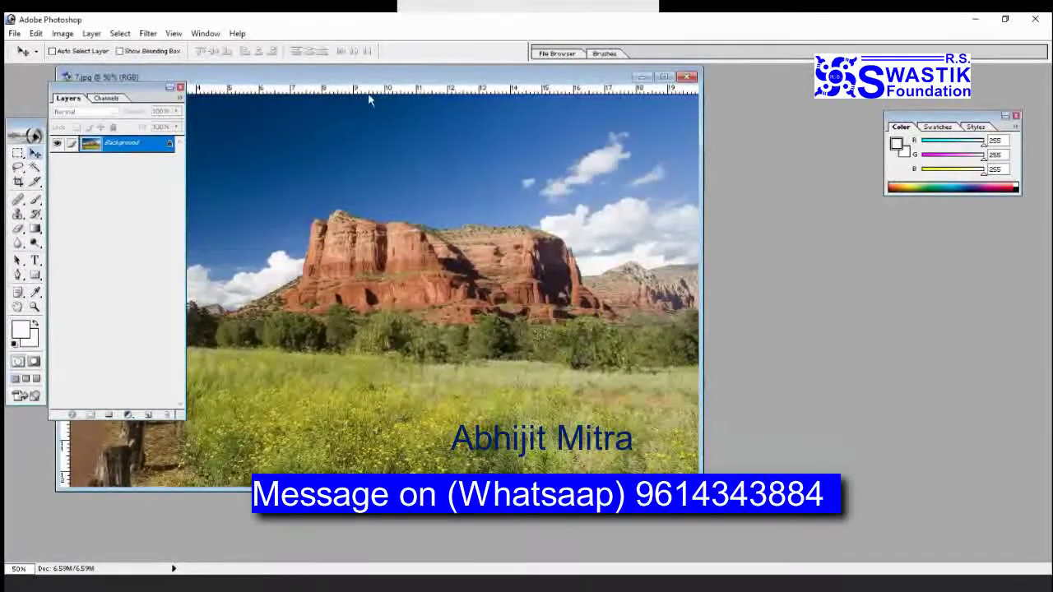
pyautogui.moveTo(344, 77); pyautogui.dragTo(416, 89)
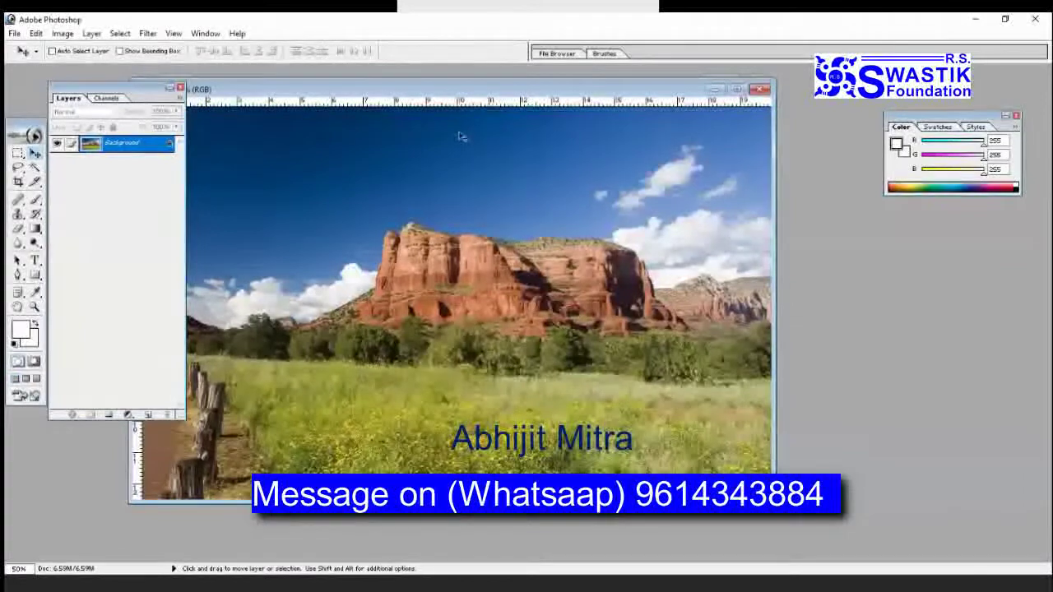
# Duplicate the image under the name 7 copy and close the original 7.jpg.
pyautogui.click(63, 34)
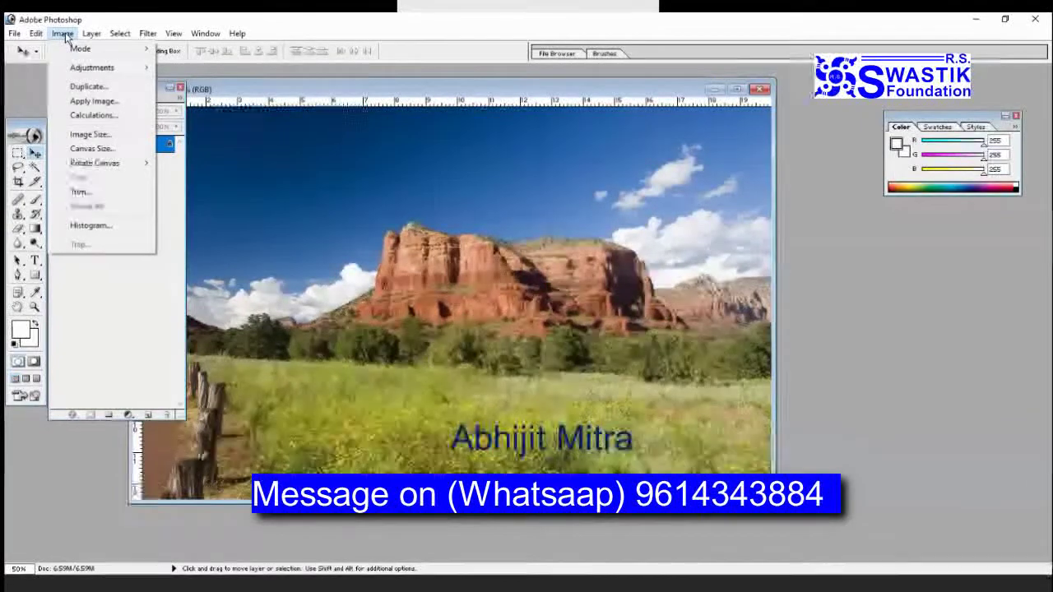
pyautogui.click(87, 85)
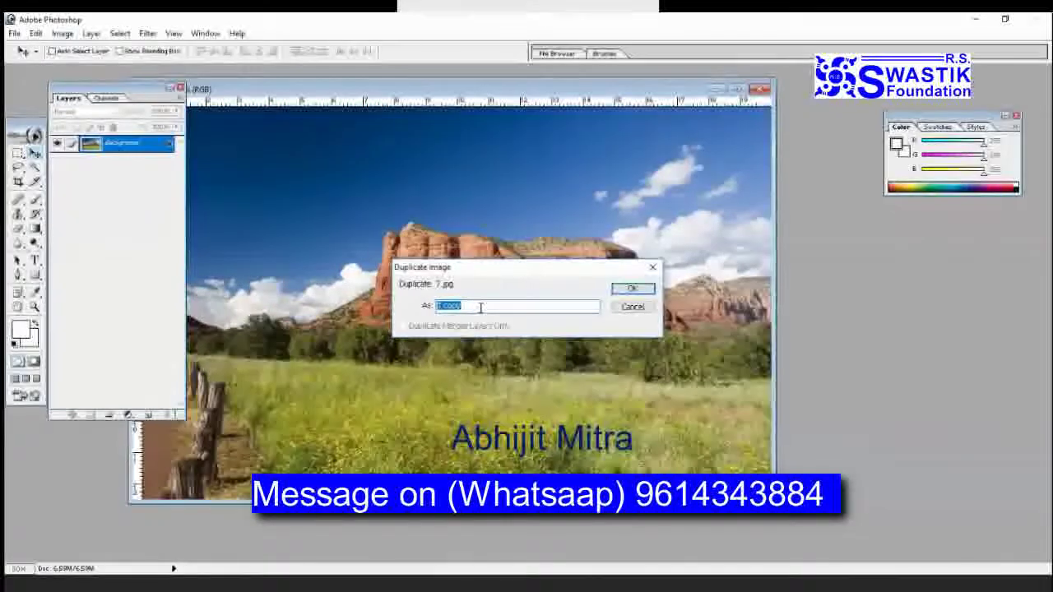
pyautogui.click(631, 289)
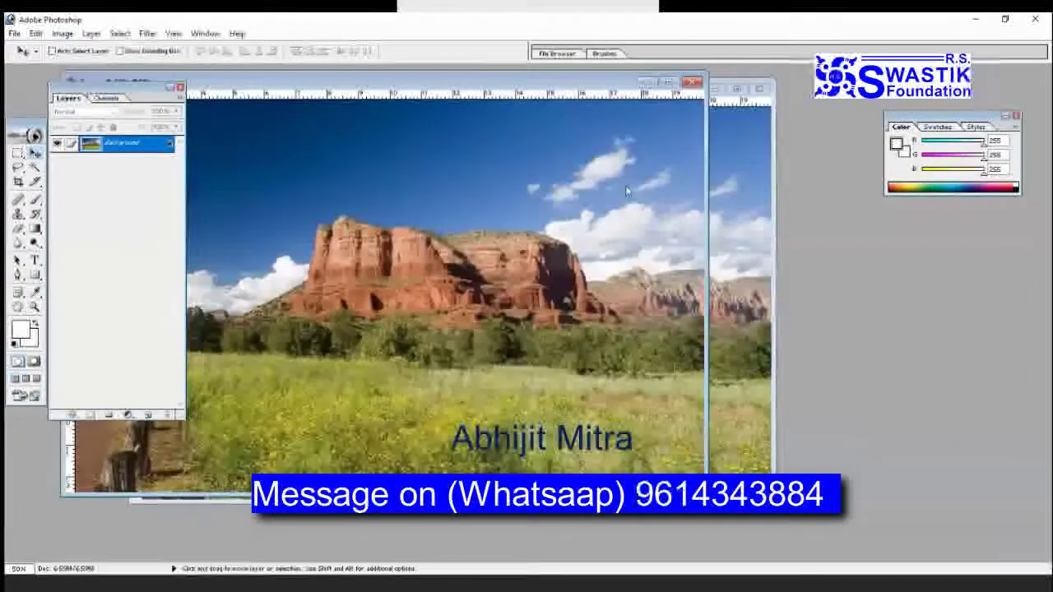
pyautogui.moveTo(618, 81); pyautogui.dragTo(744, 182)
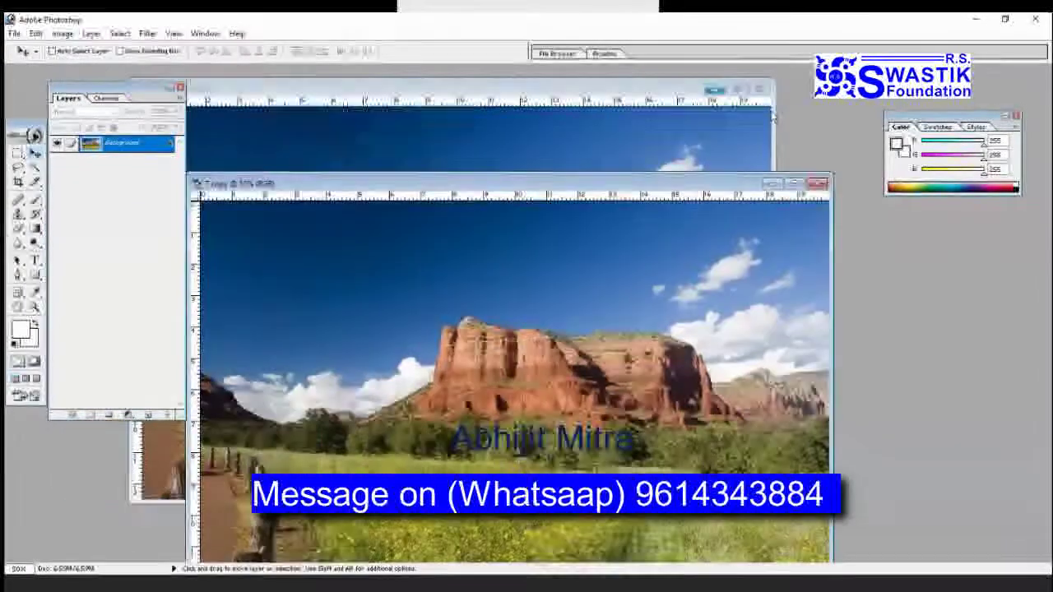
pyautogui.click(760, 88)
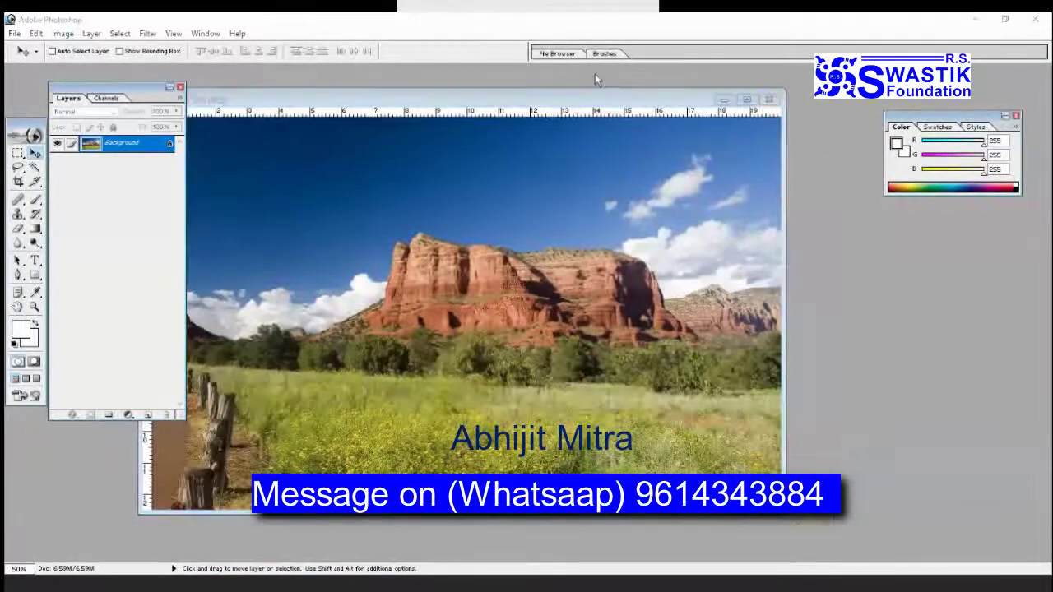
pyautogui.hotkey('ctrl', 'shift', 's')
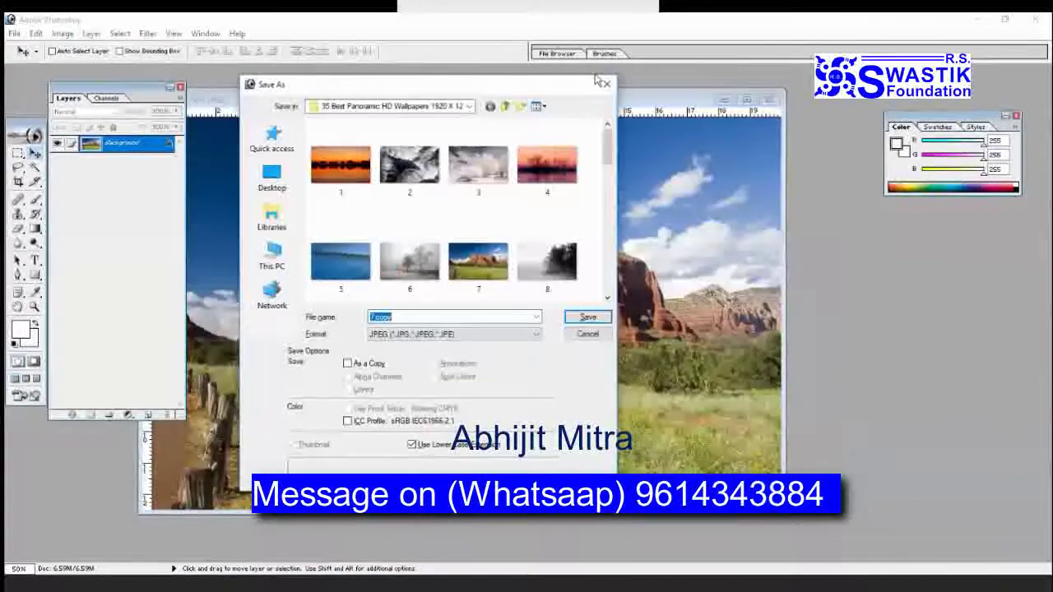
pyautogui.click(272, 176)
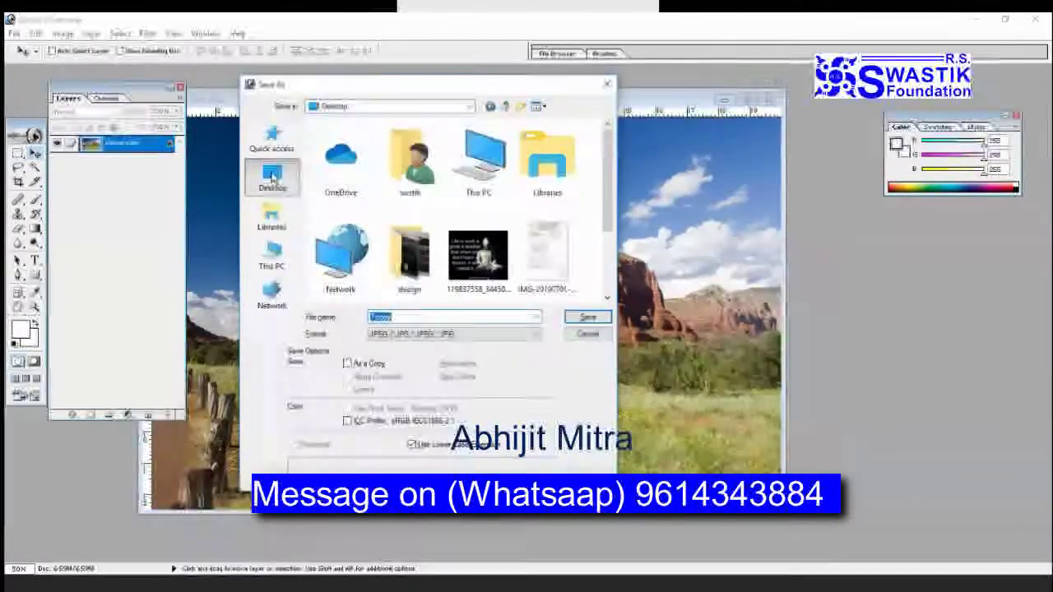
pyautogui.click(587, 334)
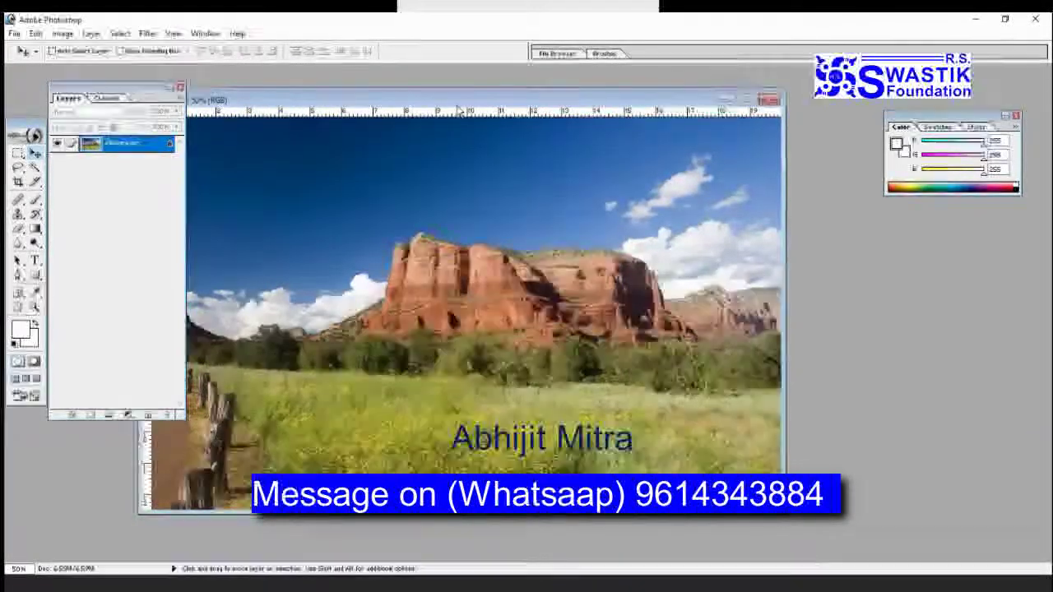
# Try out the Brightness/Contrast sliders on the whole 7 copy image and cancel the adjustment.
pyautogui.moveTo(463, 105); pyautogui.dragTo(496, 103)
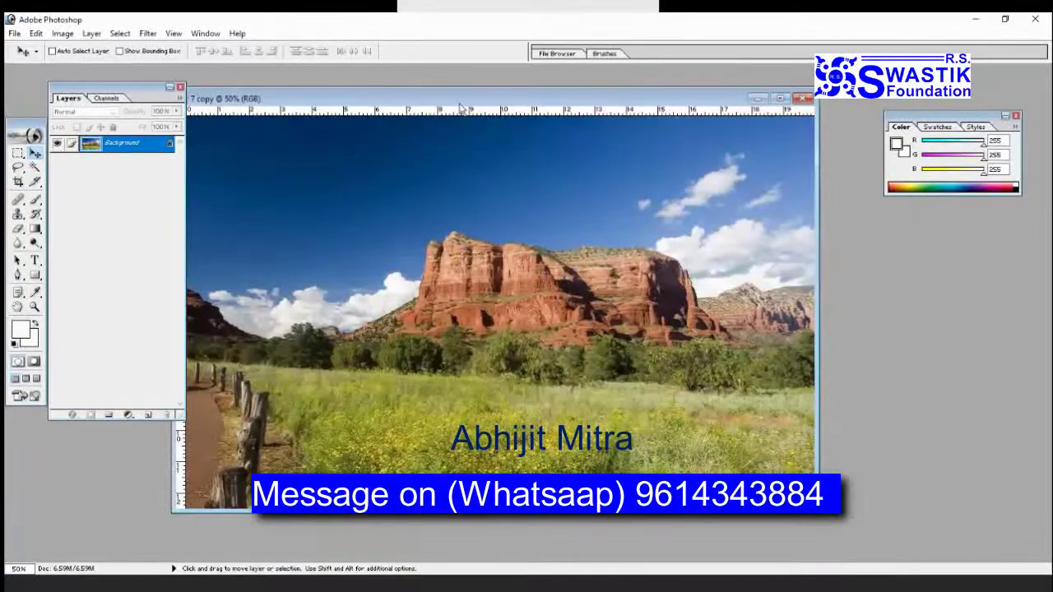
pyautogui.moveTo(462, 103); pyautogui.dragTo(469, 104)
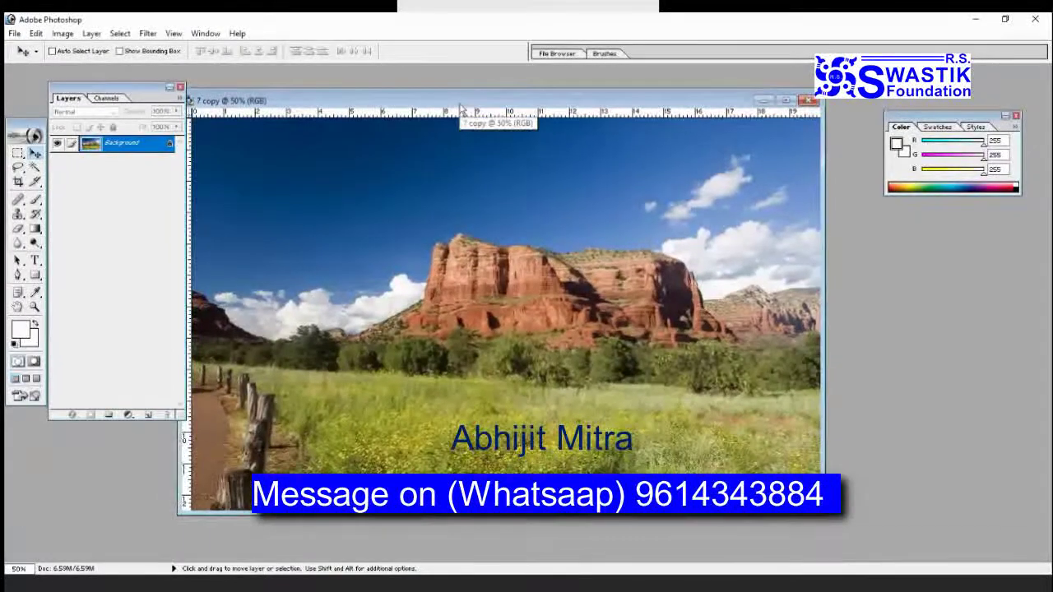
pyautogui.click(63, 33)
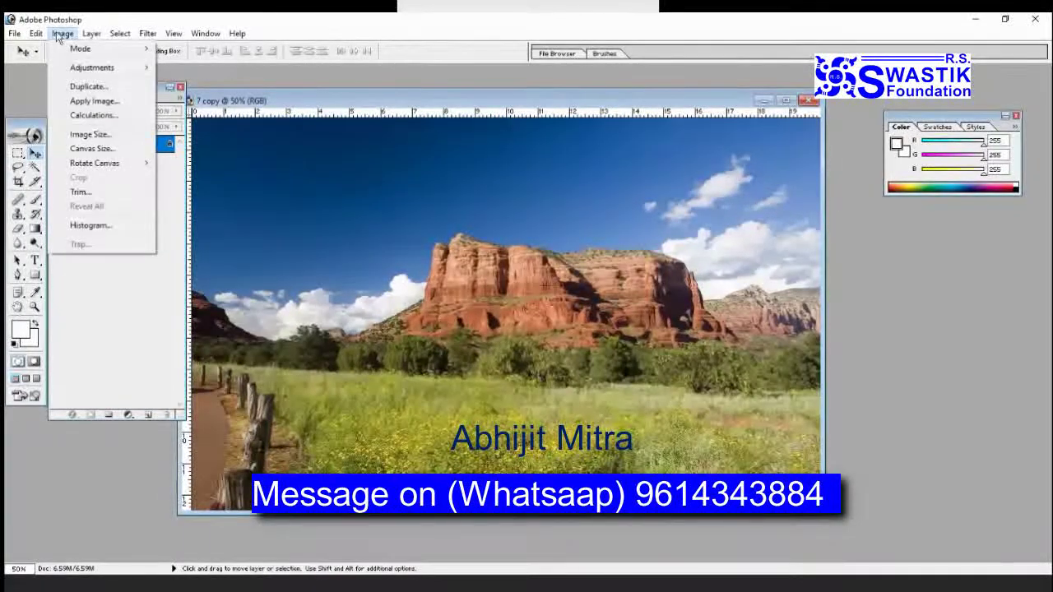
pyautogui.moveTo(82, 70)
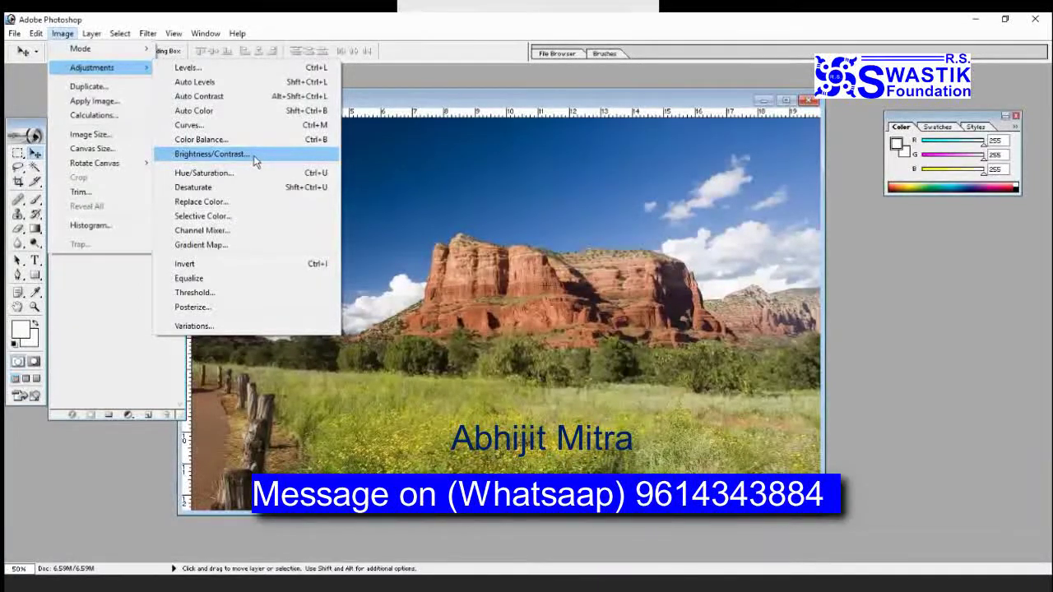
pyautogui.click(212, 154)
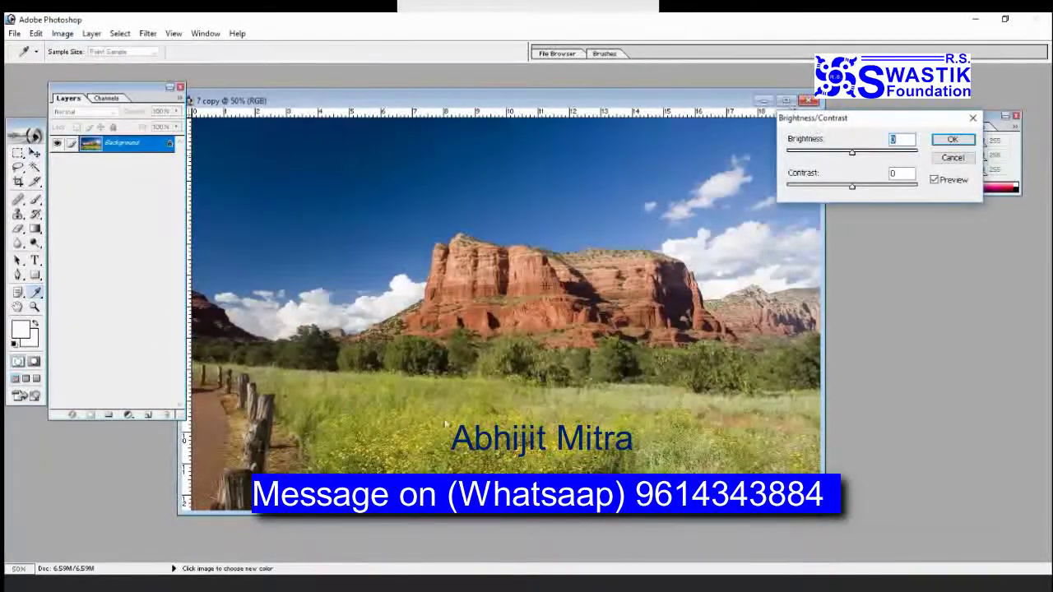
pyautogui.moveTo(813, 122); pyautogui.dragTo(395, 422)
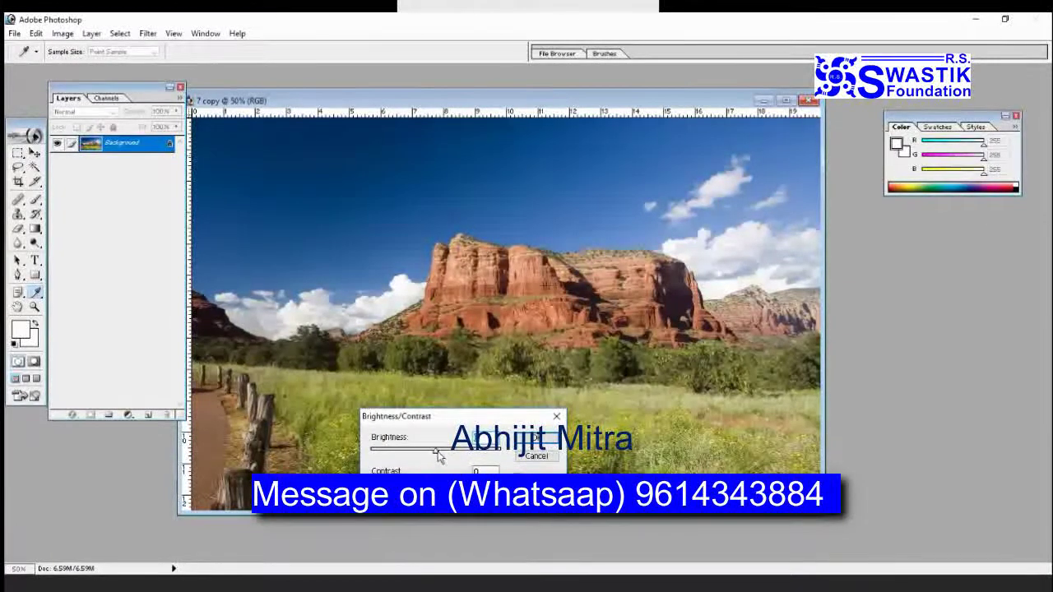
pyautogui.moveTo(436, 451); pyautogui.dragTo(444, 485)
pyautogui.click(546, 461)
pyautogui.press('v')
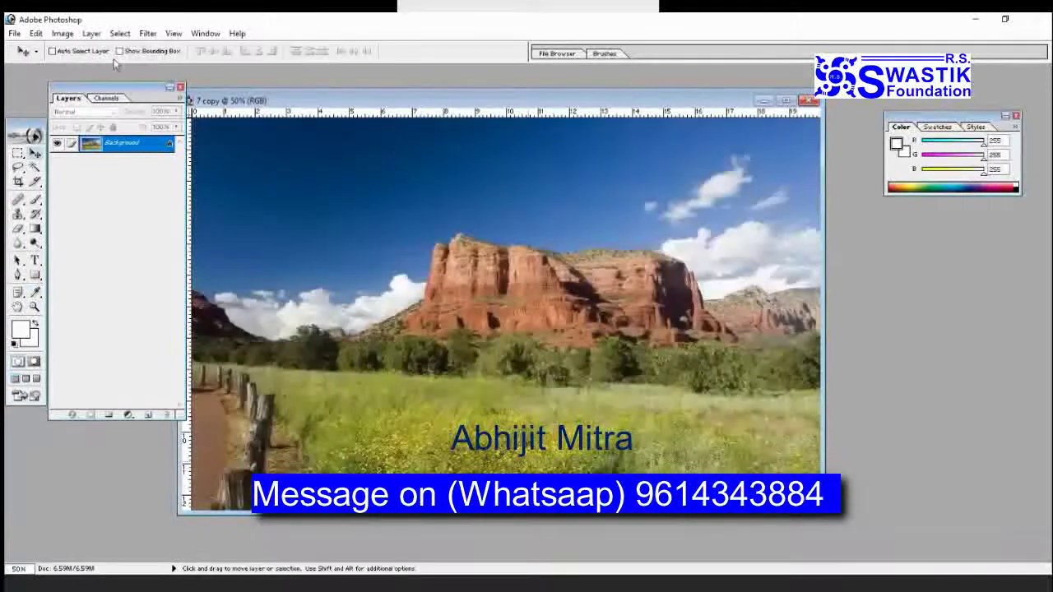
# Try a midtone Color Balance of +59, -33, +44 on the whole image and cancel it.
pyautogui.click(63, 33)
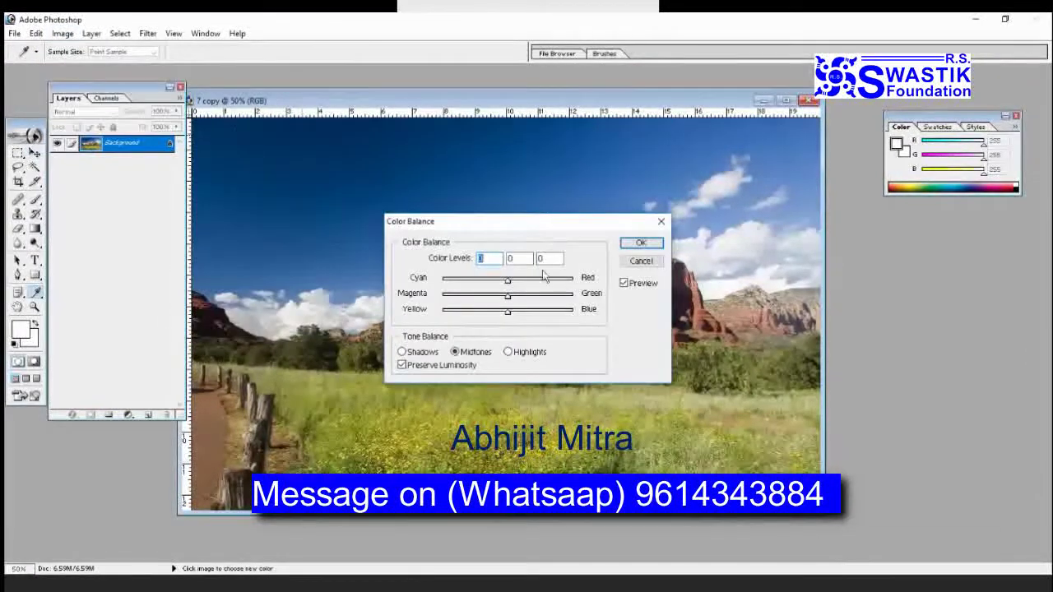
pyautogui.moveTo(533, 226); pyautogui.dragTo(519, 303)
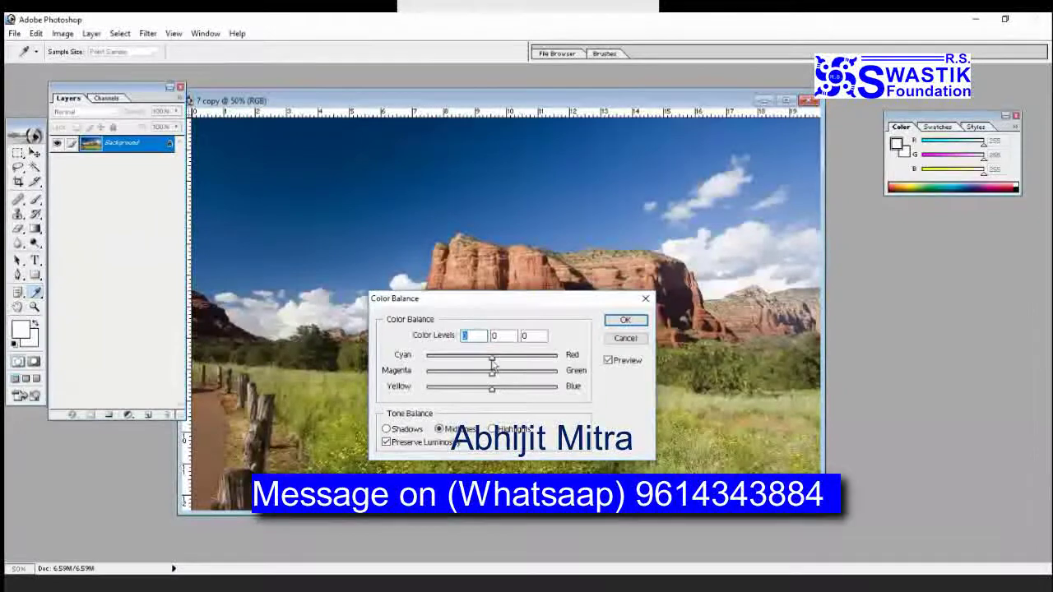
pyautogui.moveTo(492, 357); pyautogui.dragTo(531, 361)
pyautogui.moveTo(491, 395)
pyautogui.mouseDown()
pyautogui.moveTo(458, 397)
pyautogui.moveTo(524, 398)
pyautogui.moveTo(459, 375)
pyautogui.moveTo(472, 394)
pyautogui.mouseUp()
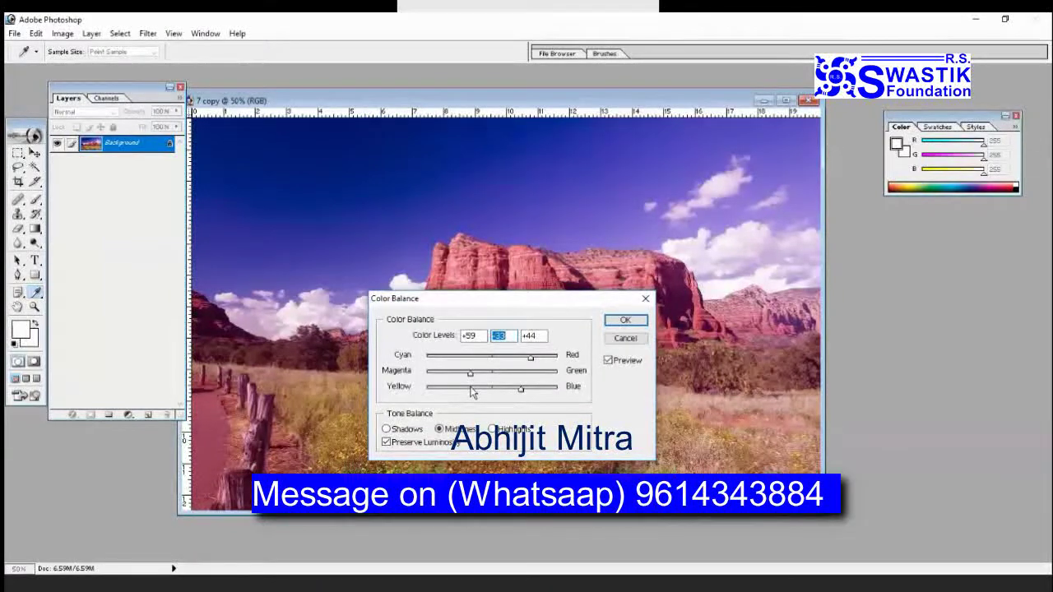
pyautogui.click(632, 344)
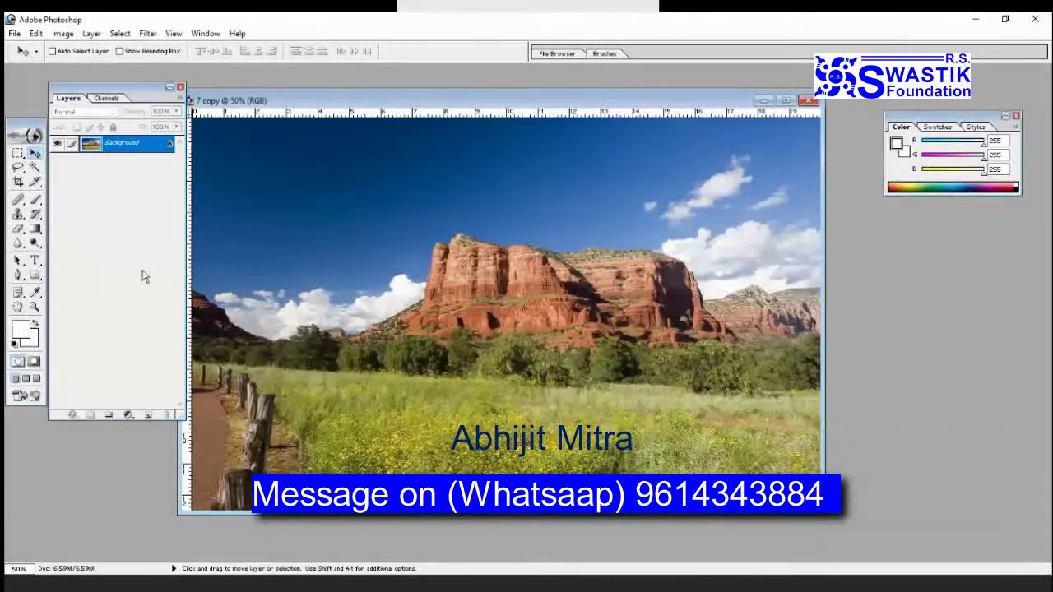
# Select a rectangle about 6 by 4 ruler units over the sky and the upper left of the red rock with the Rectangular Marquee.
pyautogui.moveTo(34, 135); pyautogui.dragTo(103, 175)
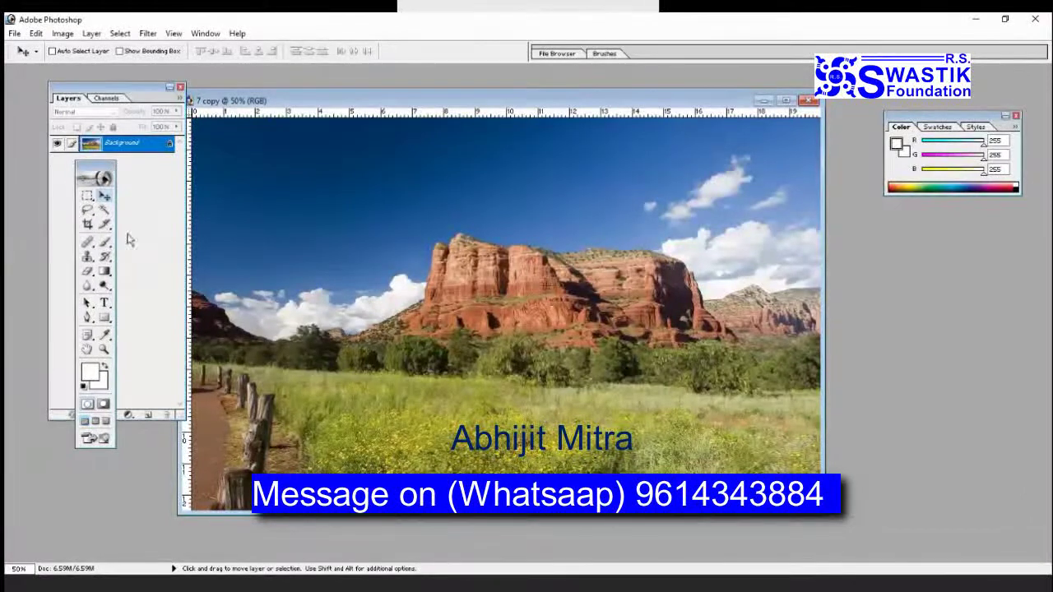
pyautogui.click(87, 196)
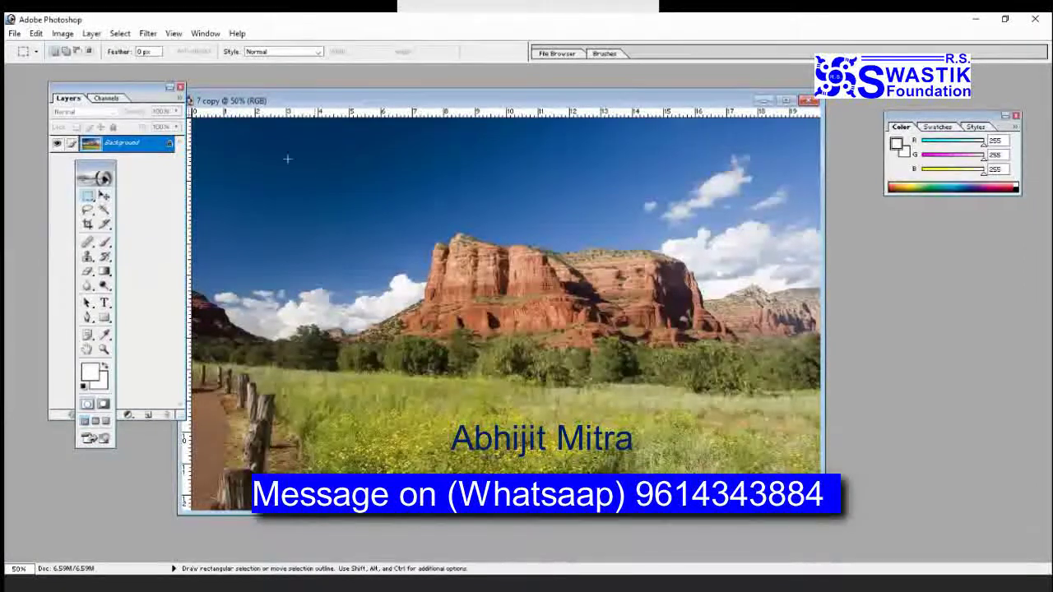
pyautogui.moveTo(288, 159); pyautogui.dragTo(490, 293)
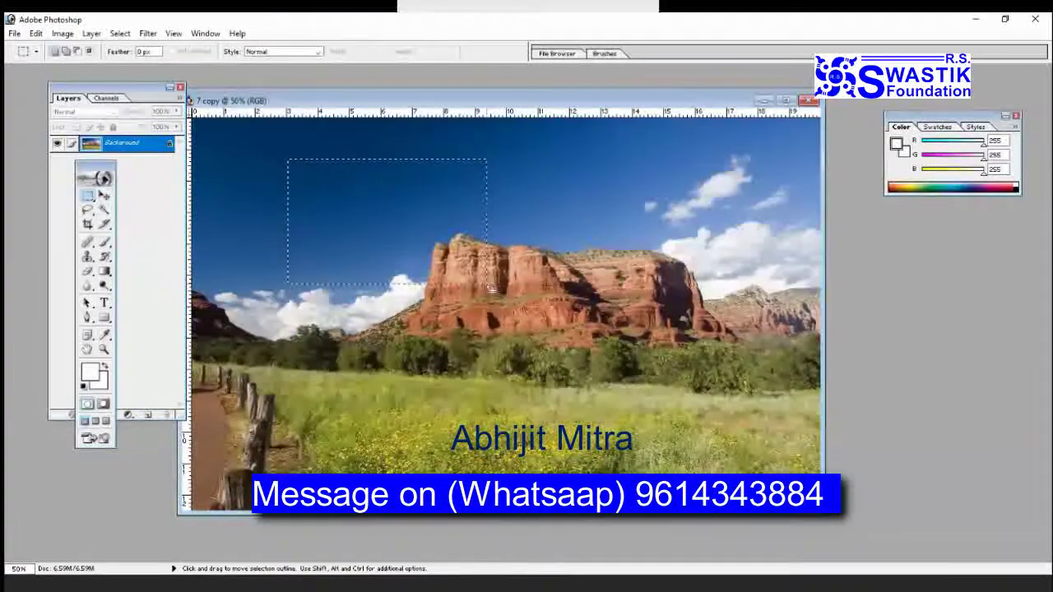
# Brighten the selected rectangle of sky and rock with Brightness/Contrast, raising only the brightness, and clear the selection.
pyautogui.click(61, 34)
pyautogui.moveTo(71, 67)
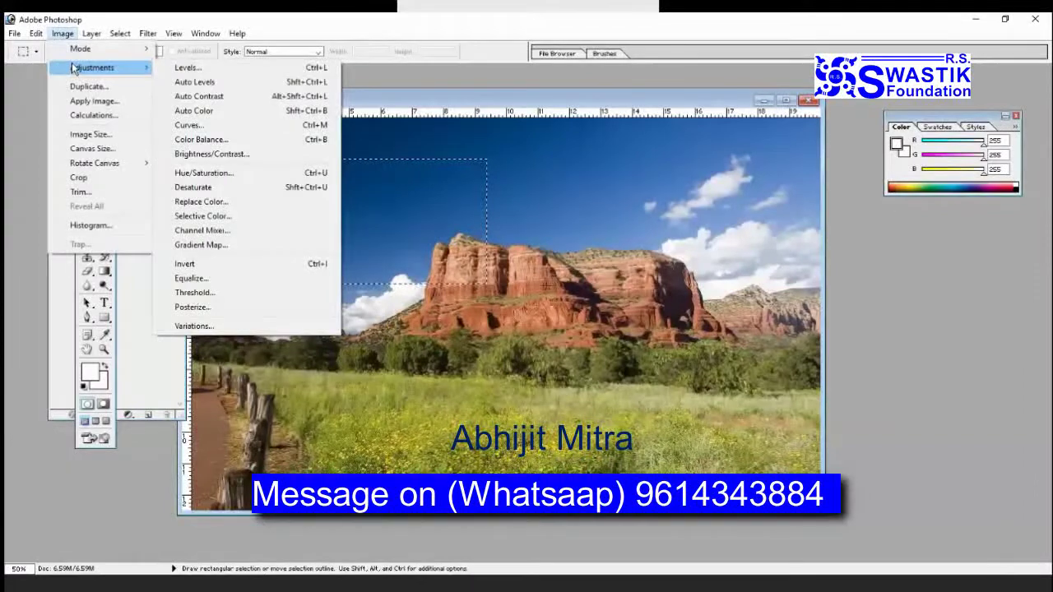
pyautogui.click(269, 156)
pyautogui.moveTo(451, 458); pyautogui.dragTo(477, 463)
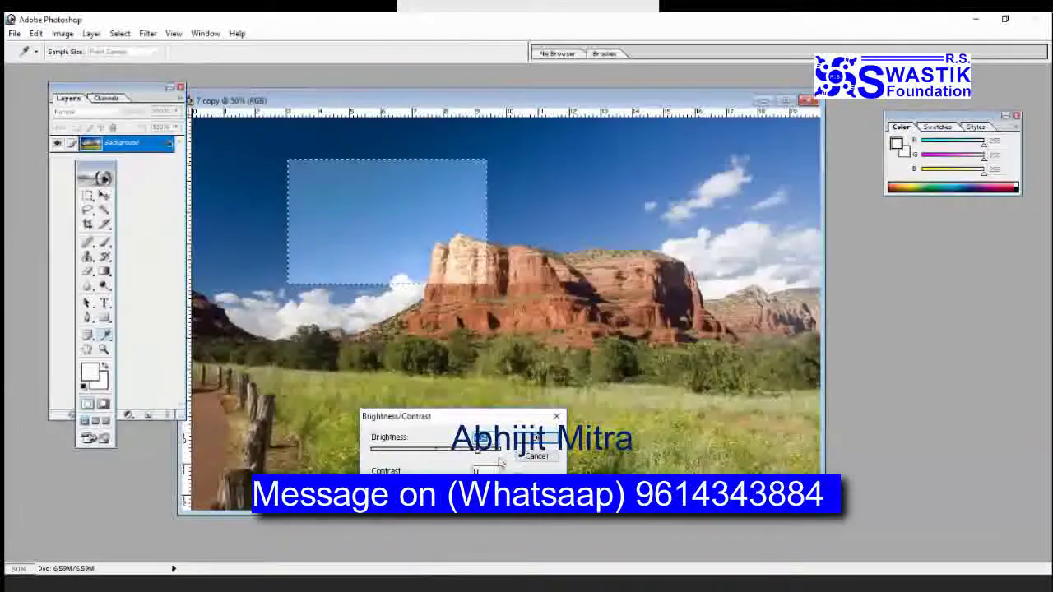
pyautogui.click(535, 437)
pyautogui.press('m')
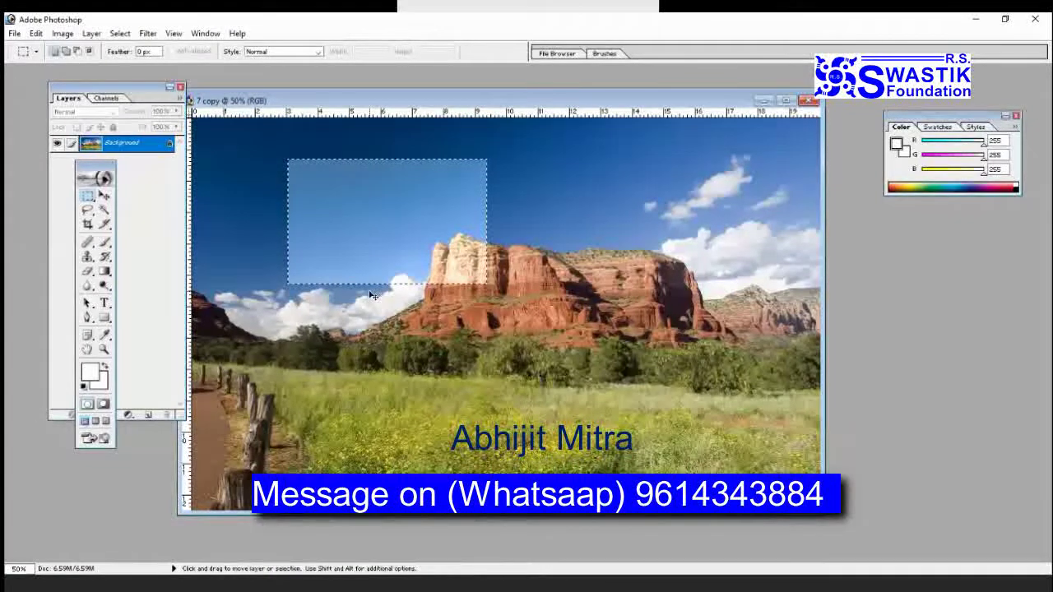
pyautogui.hotkey('ctrl', 'd')
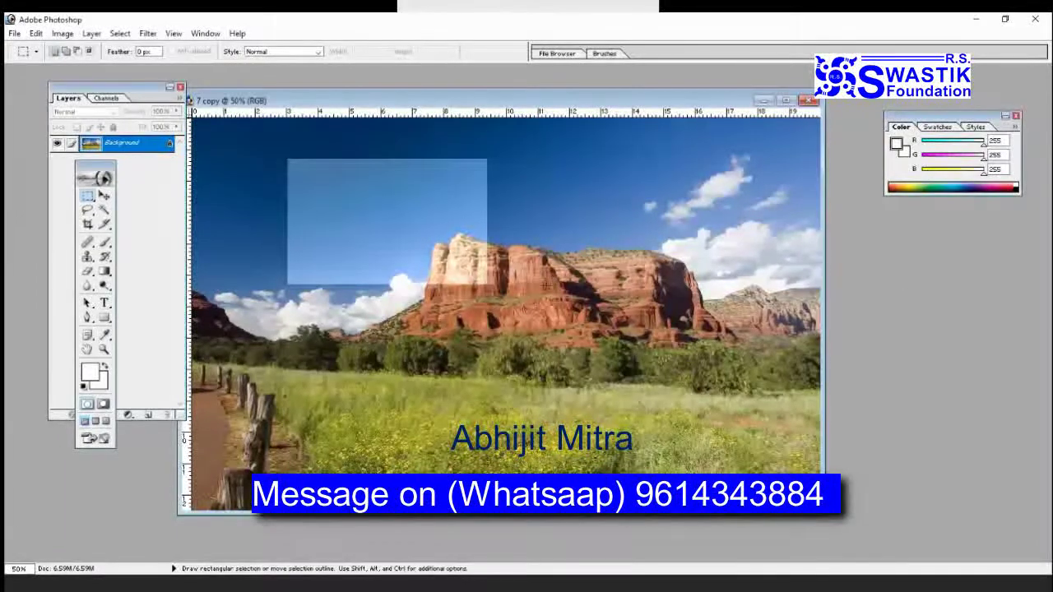
# Undo the brightening of the rectangular area together with its selection.
pyautogui.hotkey('ctrl', 'alt', 'z')
pyautogui.hotkey('ctrl', 'alt', 'z')
pyautogui.hotkey('ctrl', 'alt', 'z')
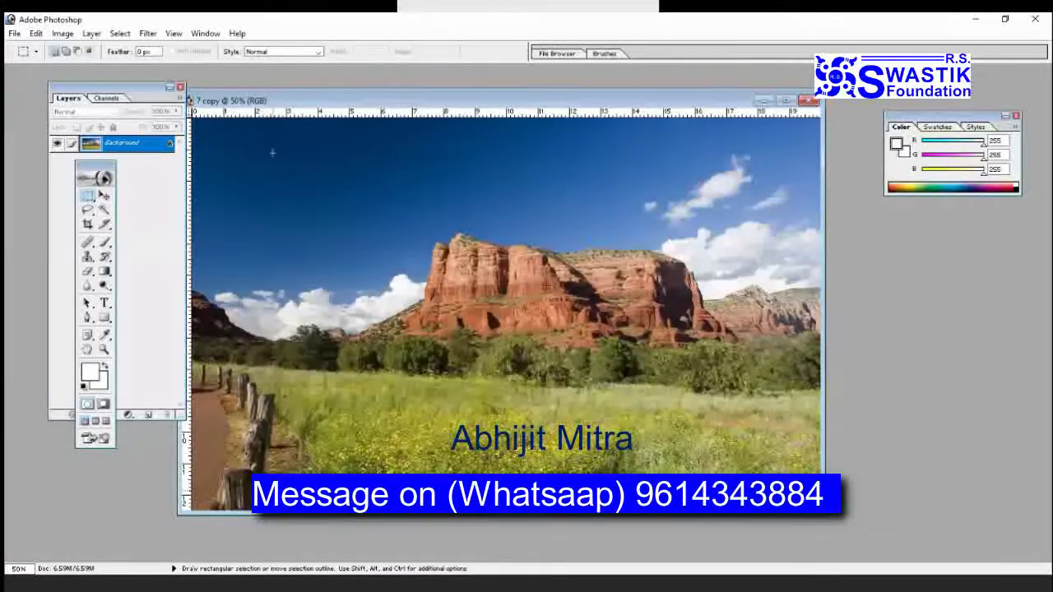
# Try out freehand rectangular selections over the sky, ending with one about 4.4 by 3.6 ruler units, and deselect it.
pyautogui.moveTo(473, 255); pyautogui.dragTo(491, 255)
pyautogui.moveTo(402, 213); pyautogui.dragTo(353, 226)
pyautogui.click(350, 222)
pyautogui.press('shift')
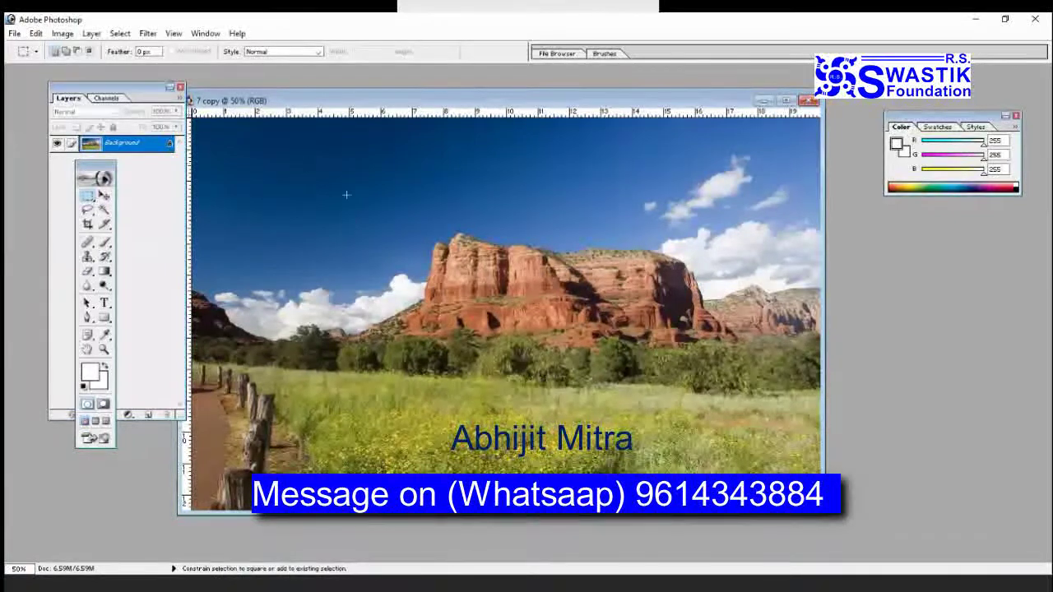
pyautogui.moveTo(428, 295); pyautogui.dragTo(683, 207)
pyautogui.moveTo(391, 242); pyautogui.dragTo(346, 265)
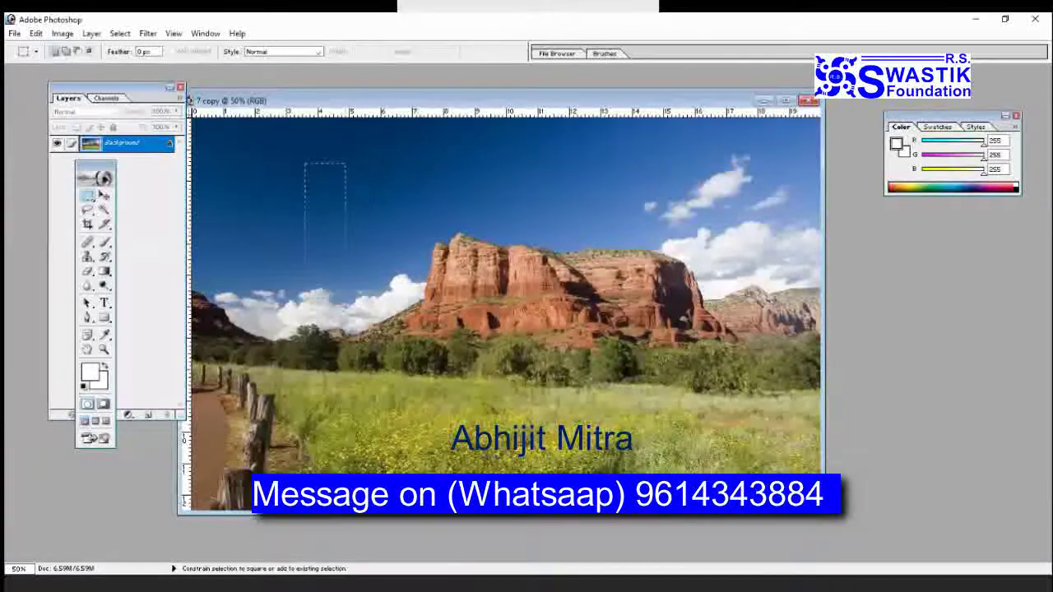
pyautogui.moveTo(440, 265); pyautogui.dragTo(442, 275)
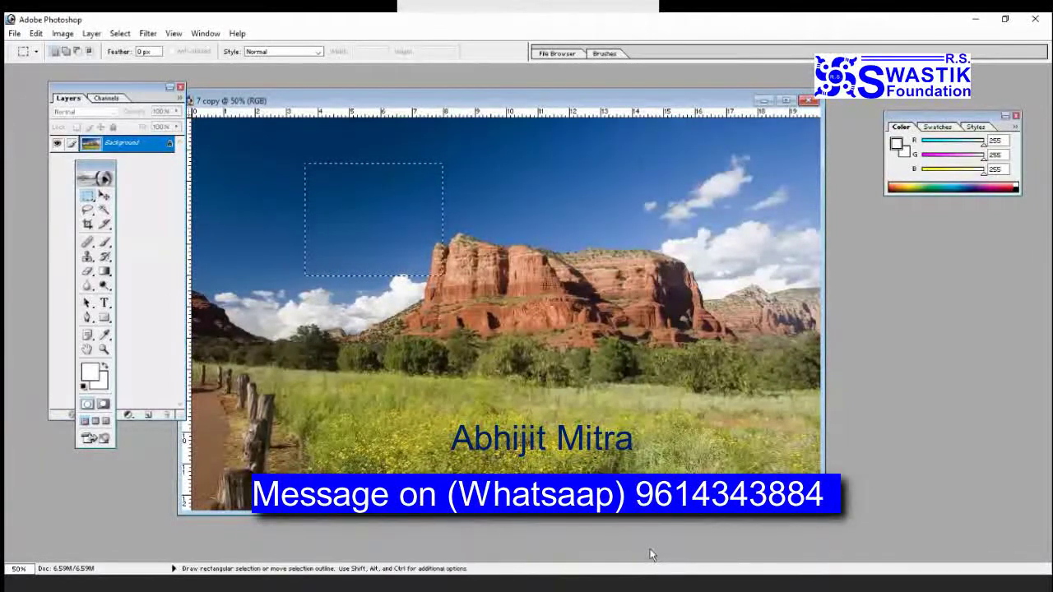
pyautogui.hotkey('ctrl', 'd')
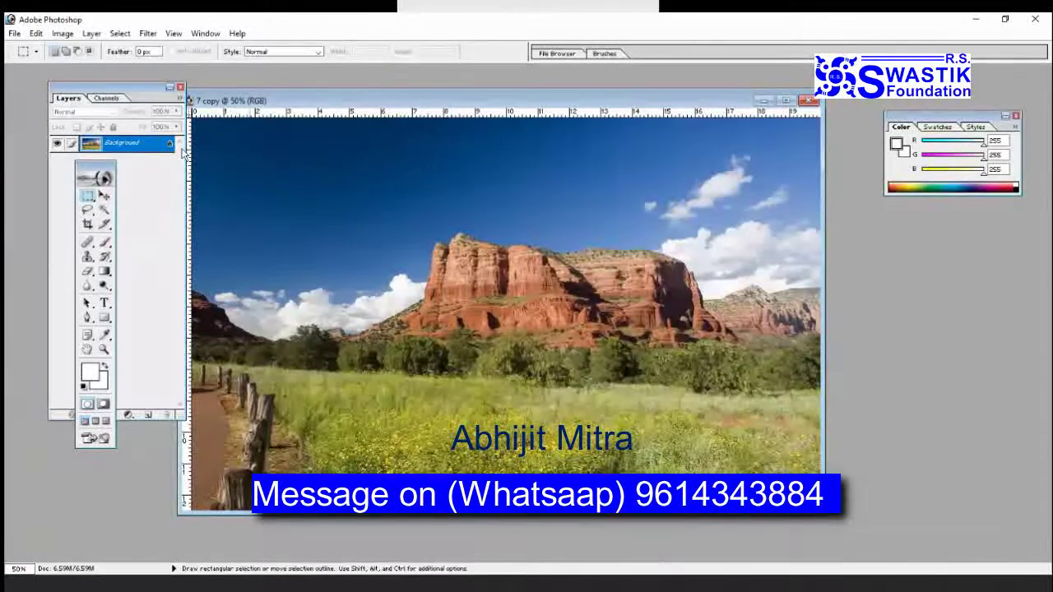
# In New Selection mode, draw rectangles one after another over the photo, ending with one about 2 by 2.5 ruler units in its upper-left sky.
pyautogui.moveTo(320, 226); pyautogui.dragTo(353, 243)
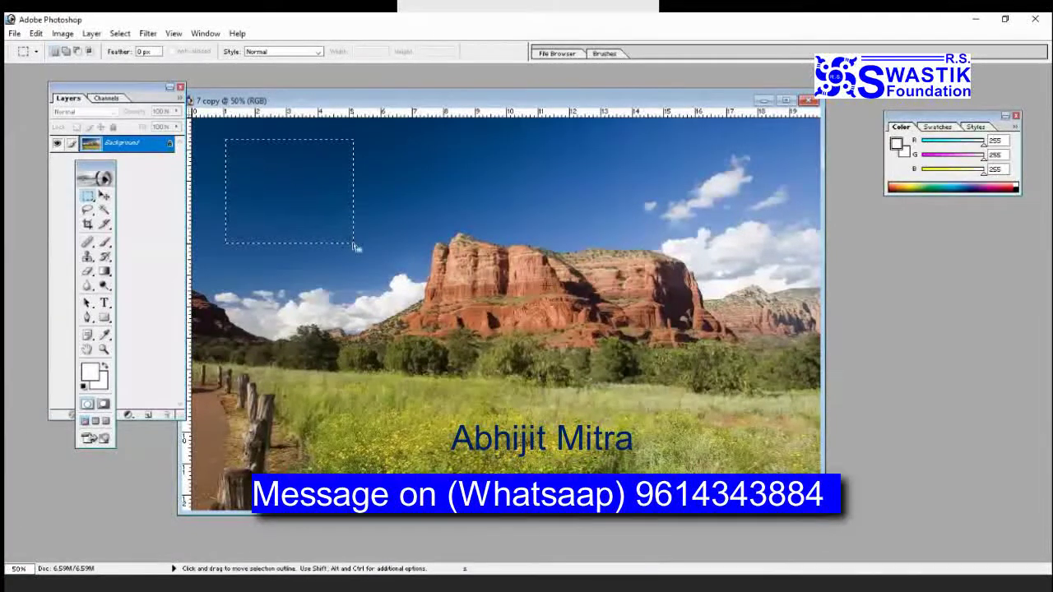
pyautogui.moveTo(444, 167); pyautogui.dragTo(622, 274)
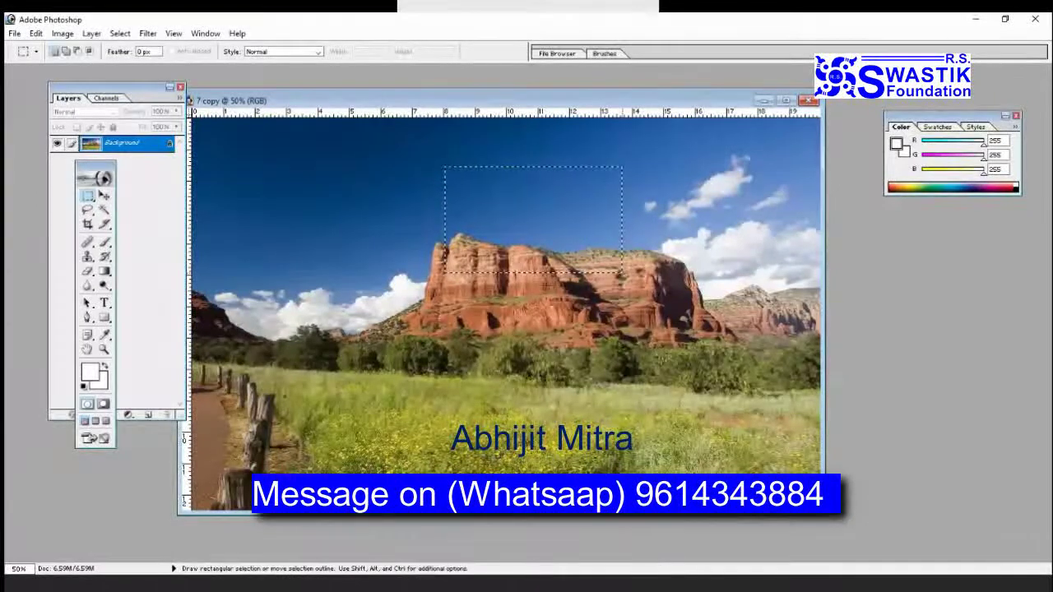
pyautogui.moveTo(226, 155); pyautogui.dragTo(345, 275)
pyautogui.moveTo(402, 181); pyautogui.dragTo(564, 319)
pyautogui.moveTo(282, 315); pyautogui.dragTo(393, 338)
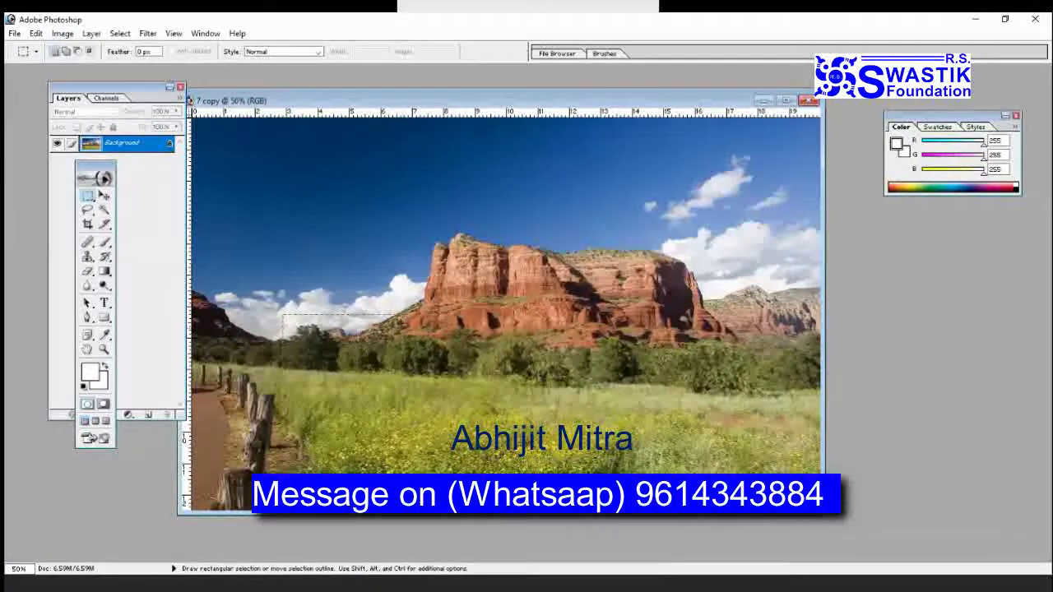
pyautogui.moveTo(531, 202); pyautogui.dragTo(686, 324)
pyautogui.moveTo(255, 146); pyautogui.dragTo(396, 282)
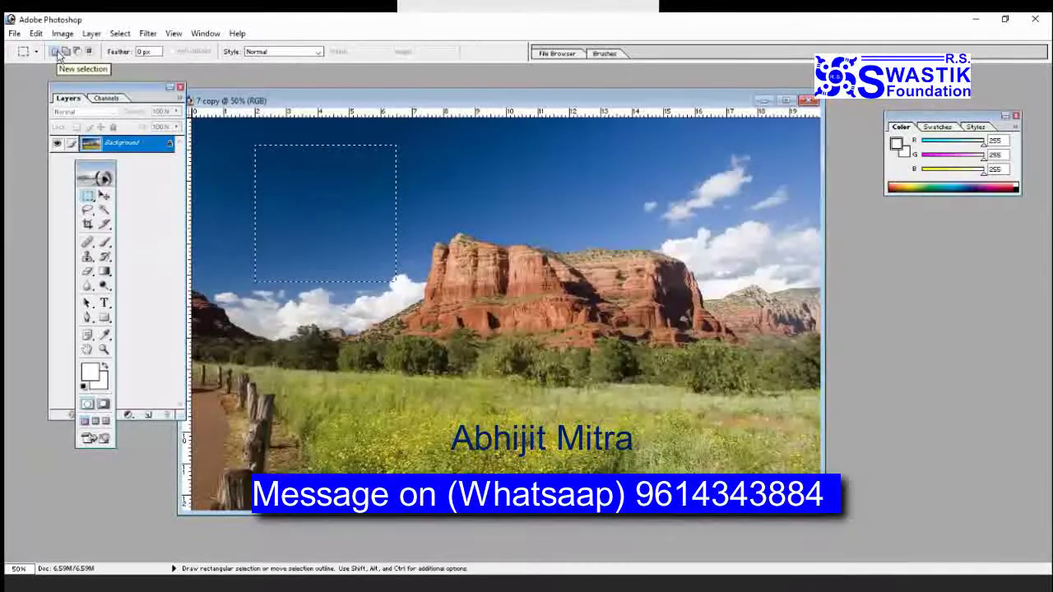
pyautogui.moveTo(344, 179); pyautogui.dragTo(616, 179)
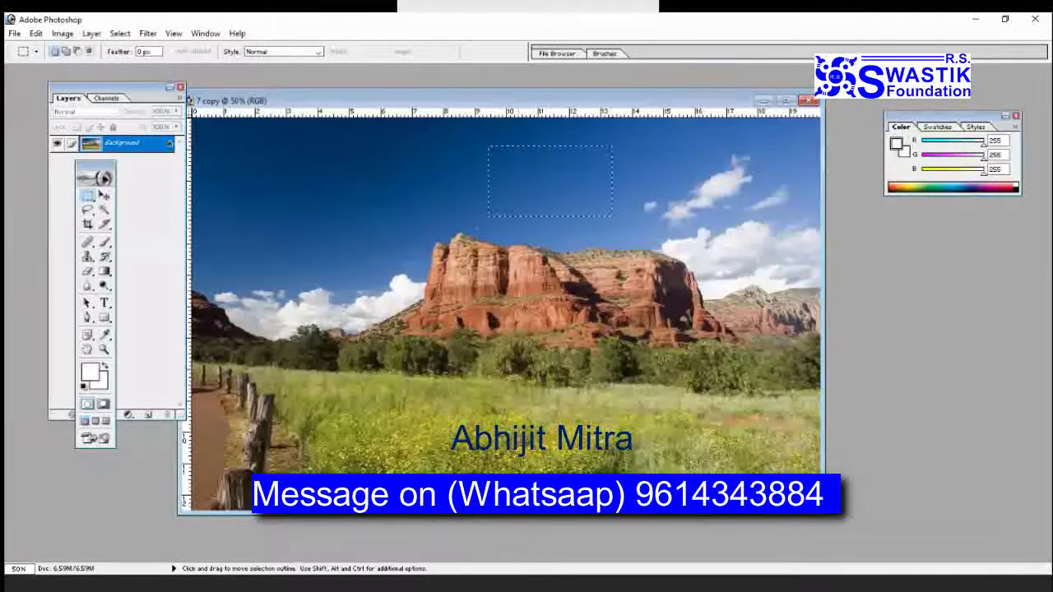
pyautogui.click(307, 220)
pyautogui.moveTo(253, 155); pyautogui.dragTo(317, 234)
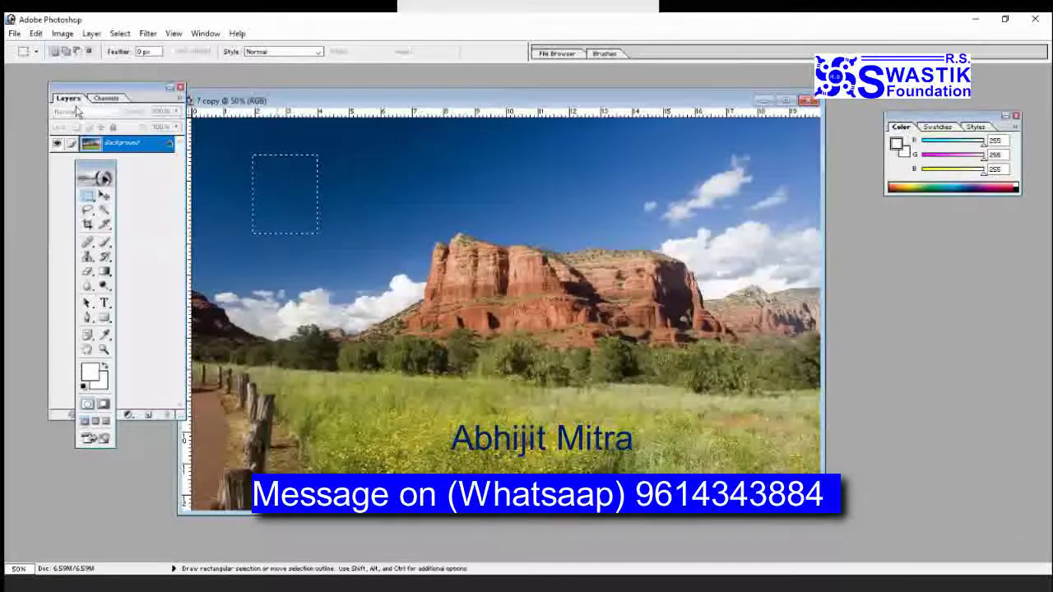
# In Add to Selection mode, add three more rectangles across the sky and one over the clouds below, and deselect everything.
pyautogui.click(69, 52)
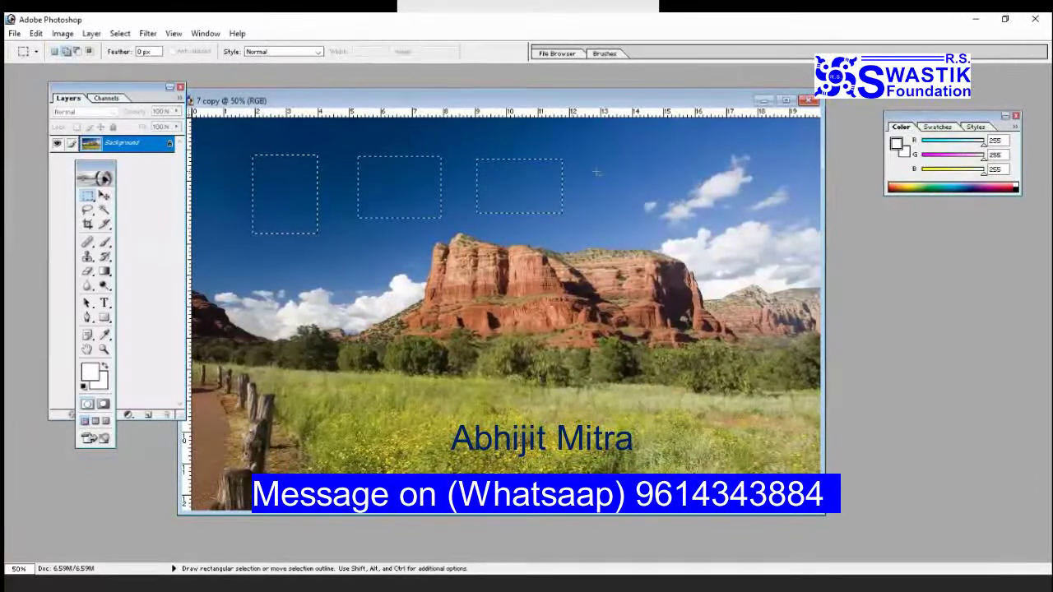
pyautogui.moveTo(672, 216); pyautogui.dragTo(676, 218)
pyautogui.moveTo(365, 337); pyautogui.dragTo(370, 339)
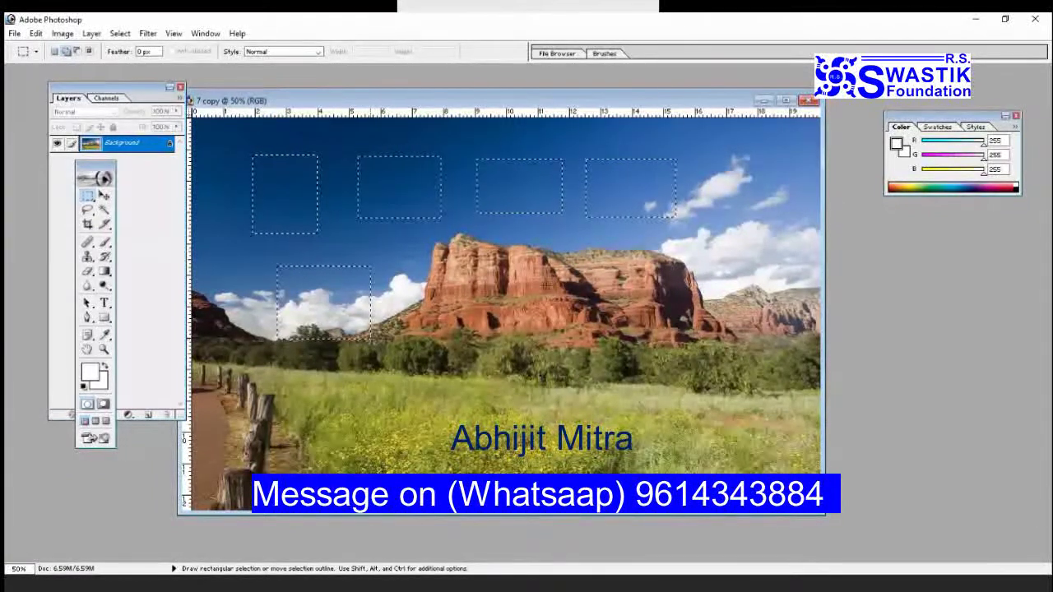
pyautogui.hotkey('ctrl', 'd')
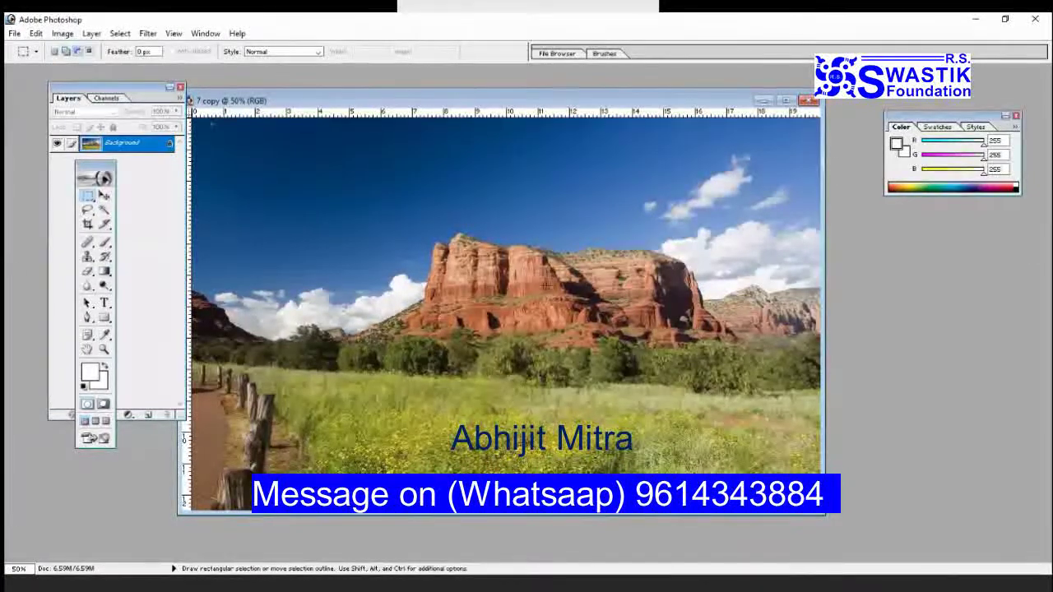
# Select a sky rectangle about 4.4 by 4.2 ruler units, cut overlapping rectangles out of it in Subtract from Selection mode, and deselect.
pyautogui.moveTo(231, 149); pyautogui.dragTo(369, 281)
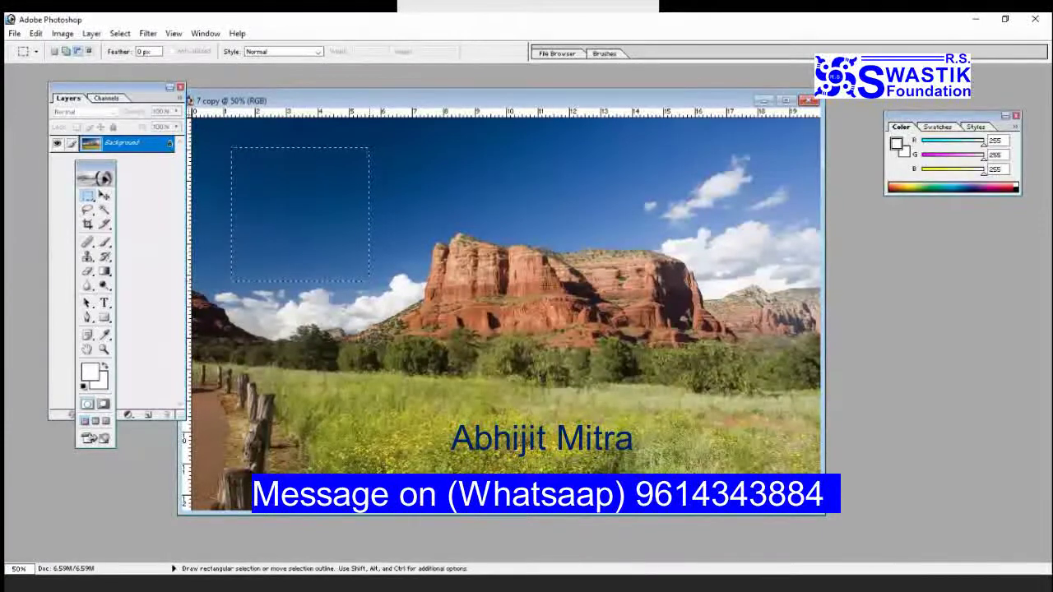
pyautogui.moveTo(266, 188); pyautogui.dragTo(403, 320)
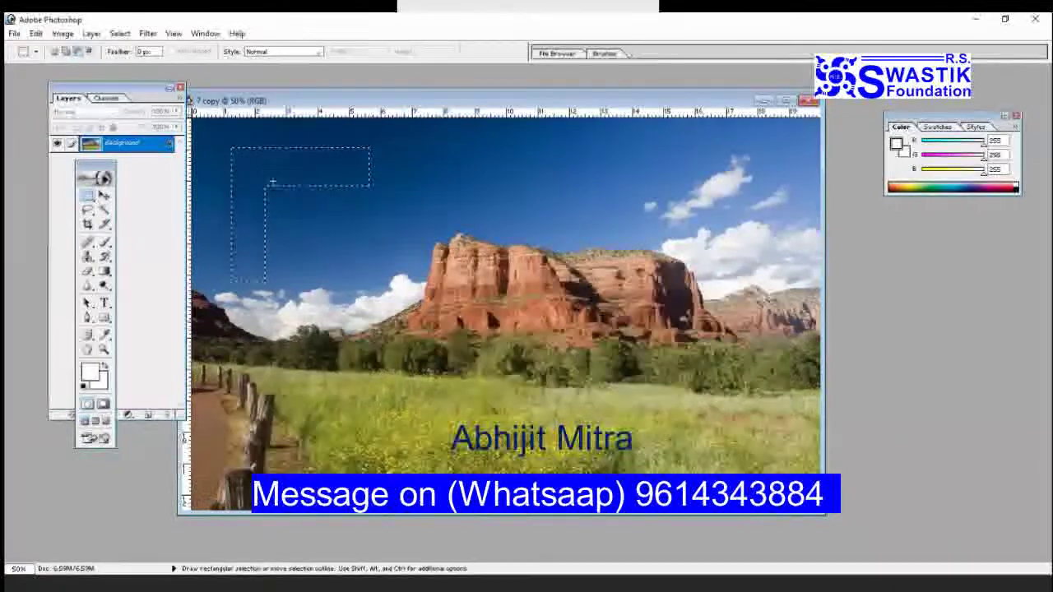
pyautogui.moveTo(297, 199); pyautogui.dragTo(373, 194)
pyautogui.moveTo(253, 212); pyautogui.dragTo(294, 265)
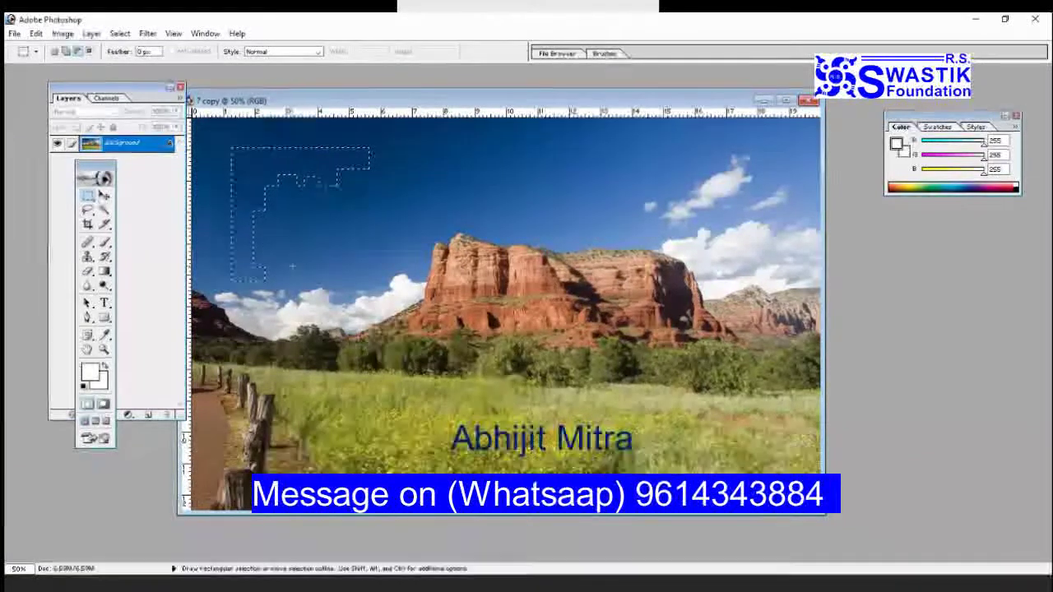
pyautogui.moveTo(223, 141); pyautogui.dragTo(262, 183)
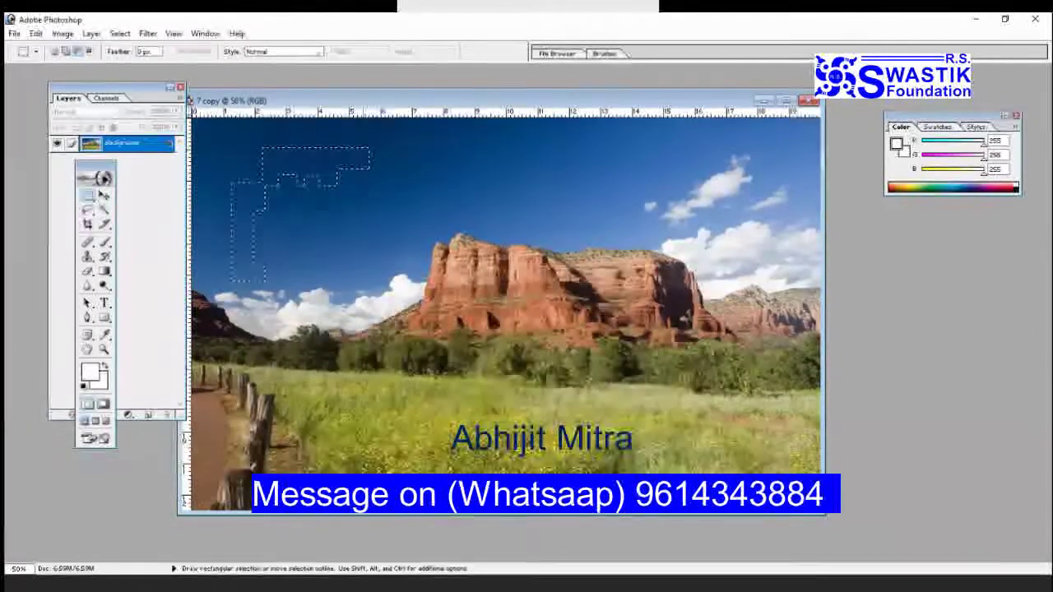
pyautogui.hotkey('ctrl', 'd')
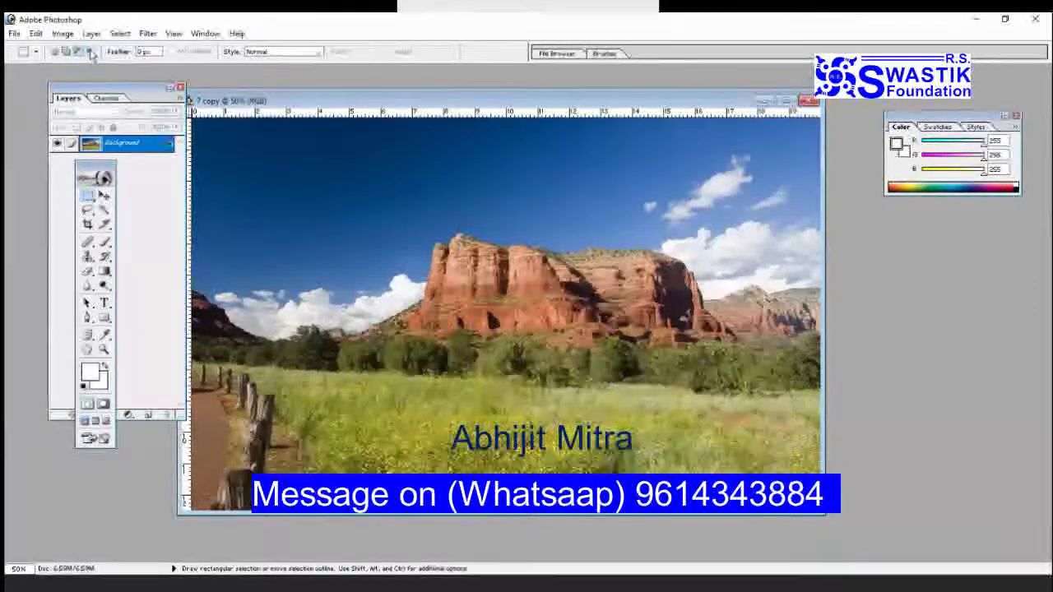
# In Intersect with Selection mode, draw two overlapping rectangles over the sky and clouds to keep their shared area, and deselect it.
pyautogui.moveTo(251, 166); pyautogui.dragTo(380, 302)
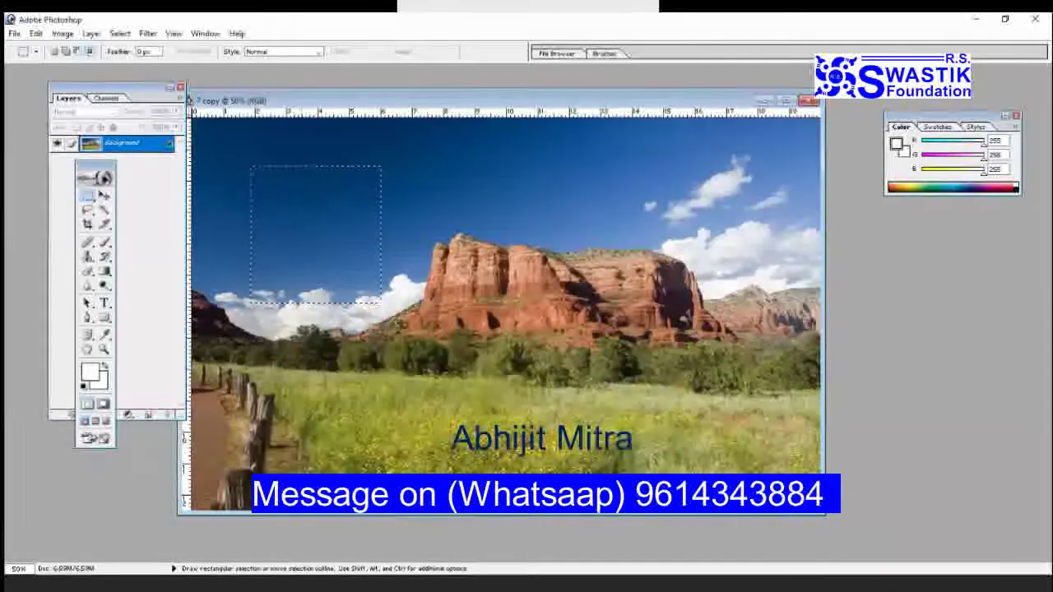
pyautogui.moveTo(387, 291); pyautogui.dragTo(459, 359)
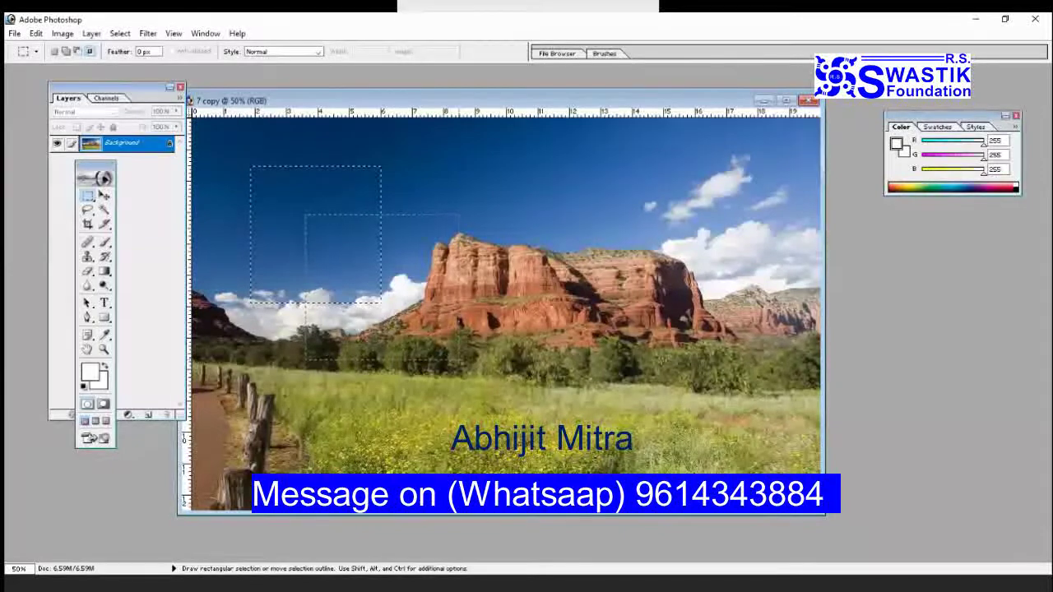
pyautogui.moveTo(459, 359); pyautogui.dragTo(459, 360)
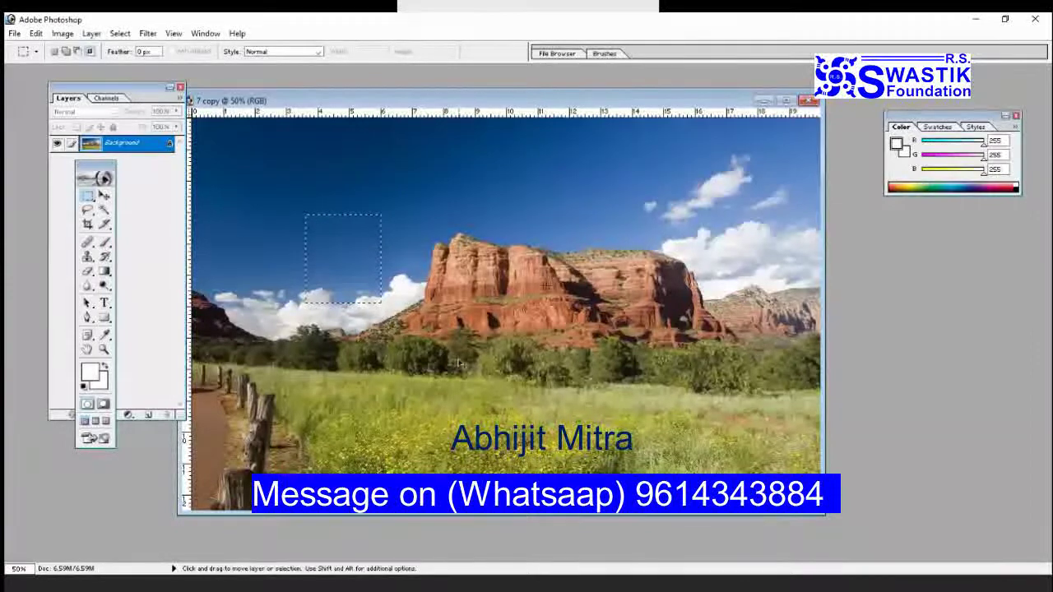
pyautogui.hotkey('ctrl', 'd')
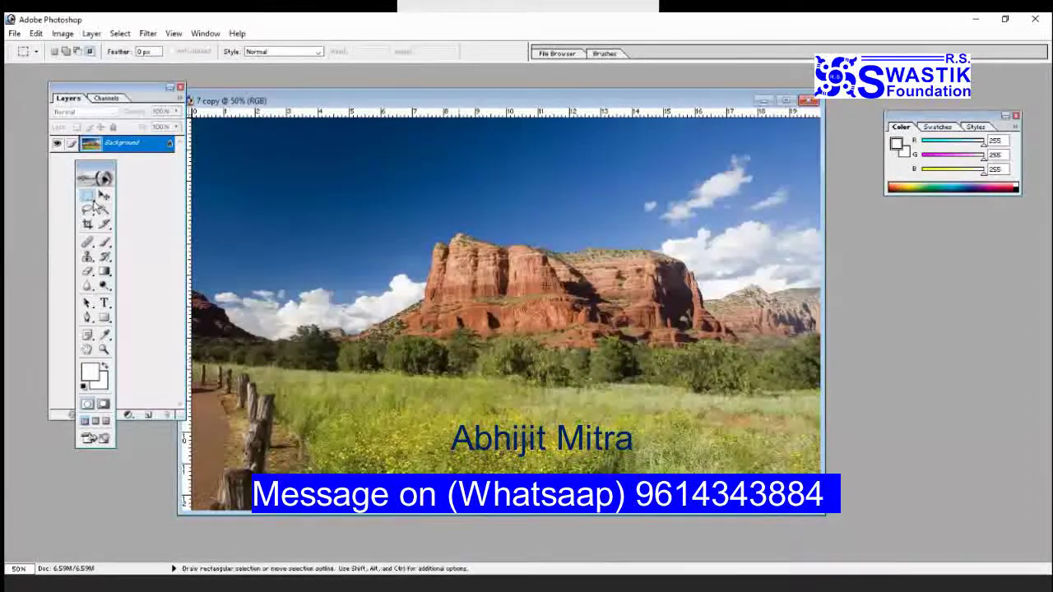
# With the Elliptical Marquee, intersect an ellipse about 6.2 by 5.7 ruler units with a second overlapping ellipse, and clear the selection.
pyautogui.click(90, 199)
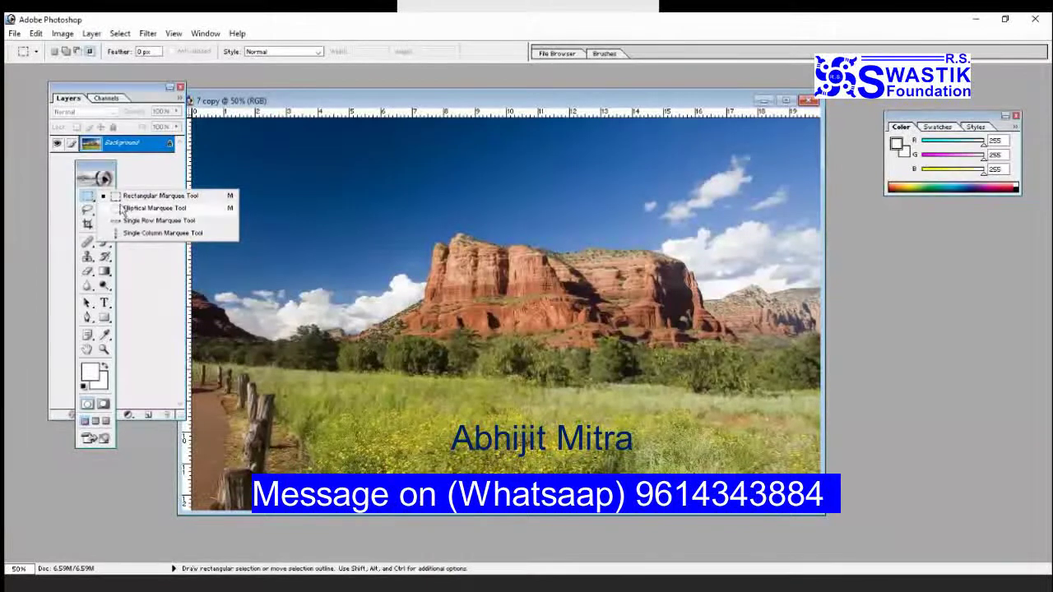
pyautogui.click(130, 209)
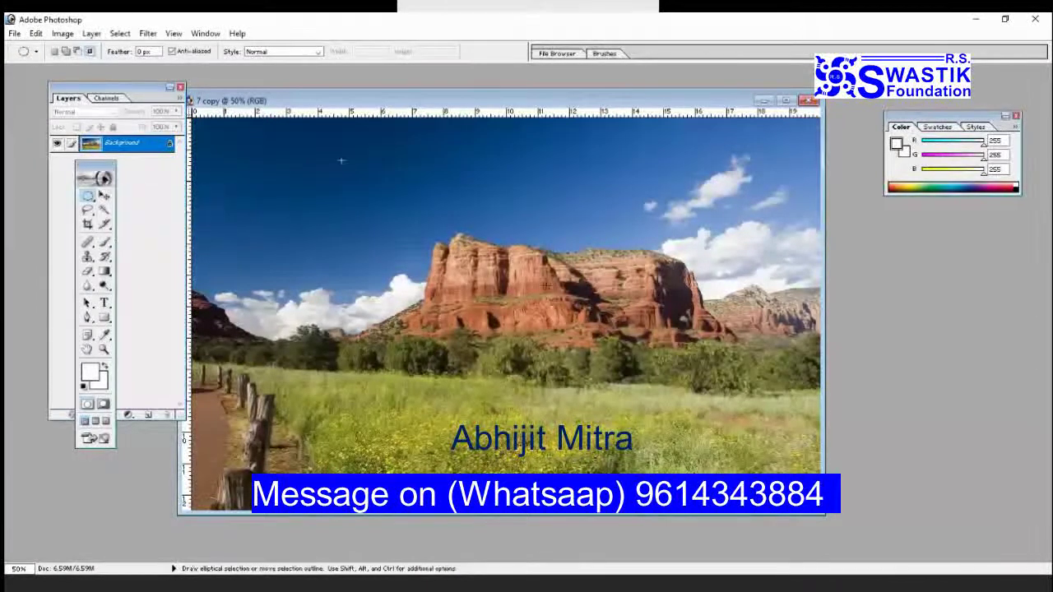
pyautogui.moveTo(257, 158); pyautogui.dragTo(454, 339)
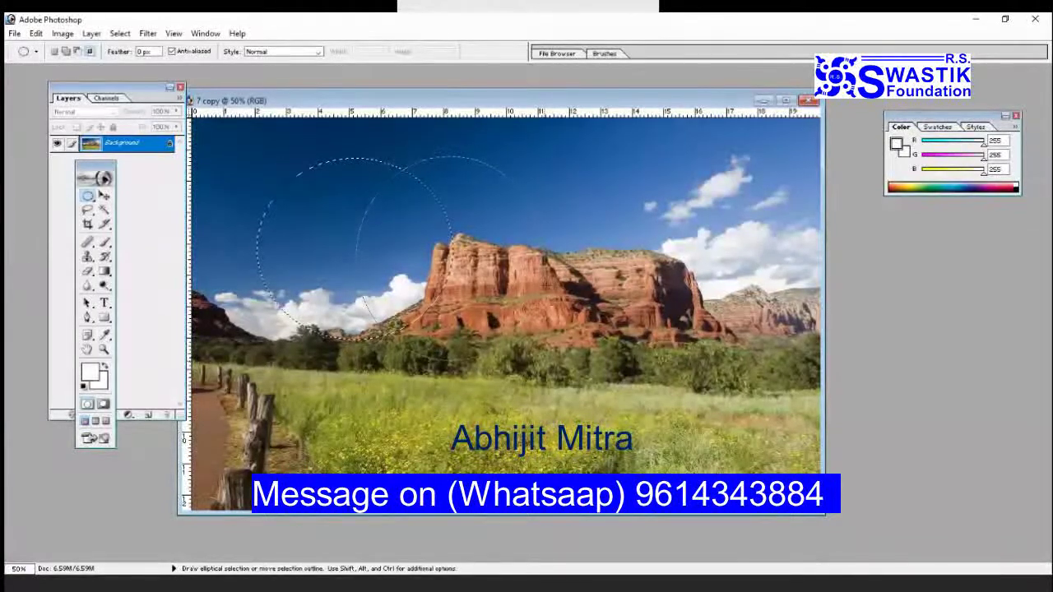
pyautogui.moveTo(546, 286); pyautogui.dragTo(546, 286)
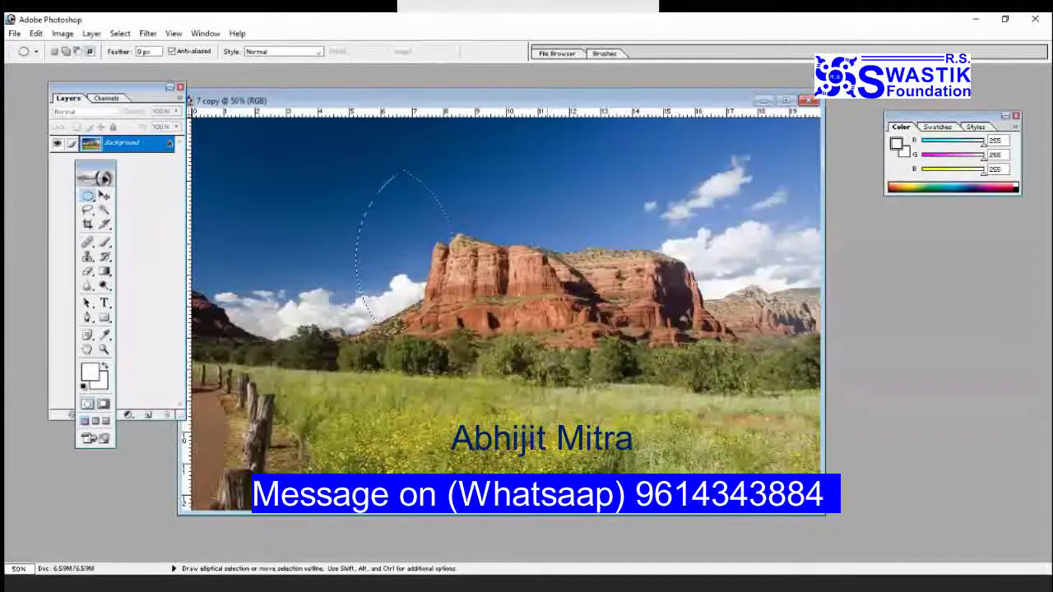
pyautogui.press('ctrl')
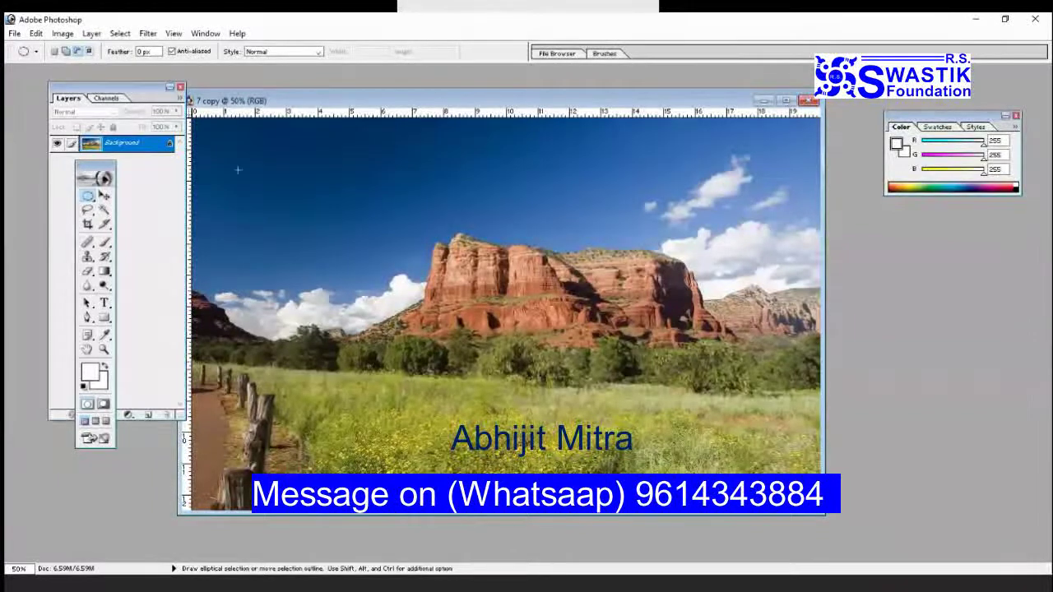
pyautogui.moveTo(234, 162); pyautogui.dragTo(329, 212)
pyautogui.hotkey('ctrl', 'shift', 's')
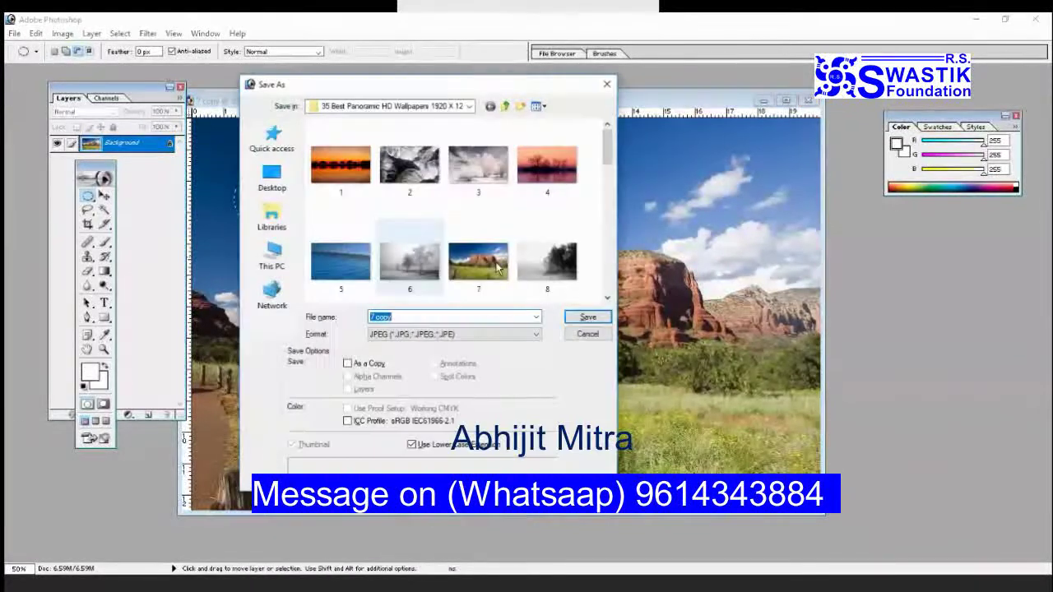
pyautogui.click(587, 333)
# Select a circle about 4.7 ruler units wide over the sky beside the rock and subtract an overlapping ellipse to leave a crescent.
pyautogui.moveTo(345, 235); pyautogui.dragTo(428, 308)
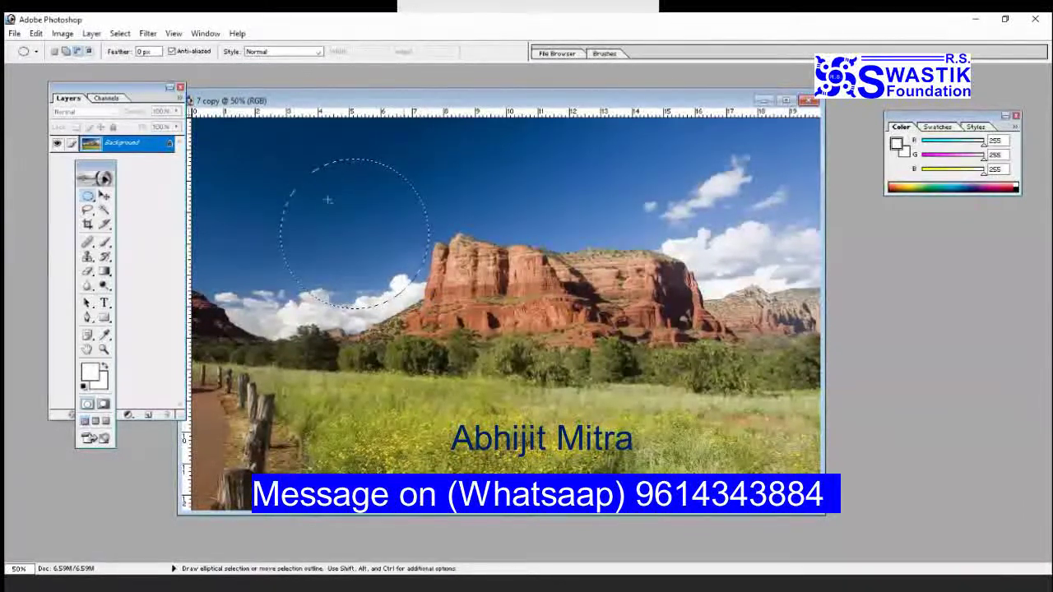
pyautogui.moveTo(328, 199); pyautogui.dragTo(377, 238)
pyautogui.moveTo(490, 361); pyautogui.dragTo(463, 340)
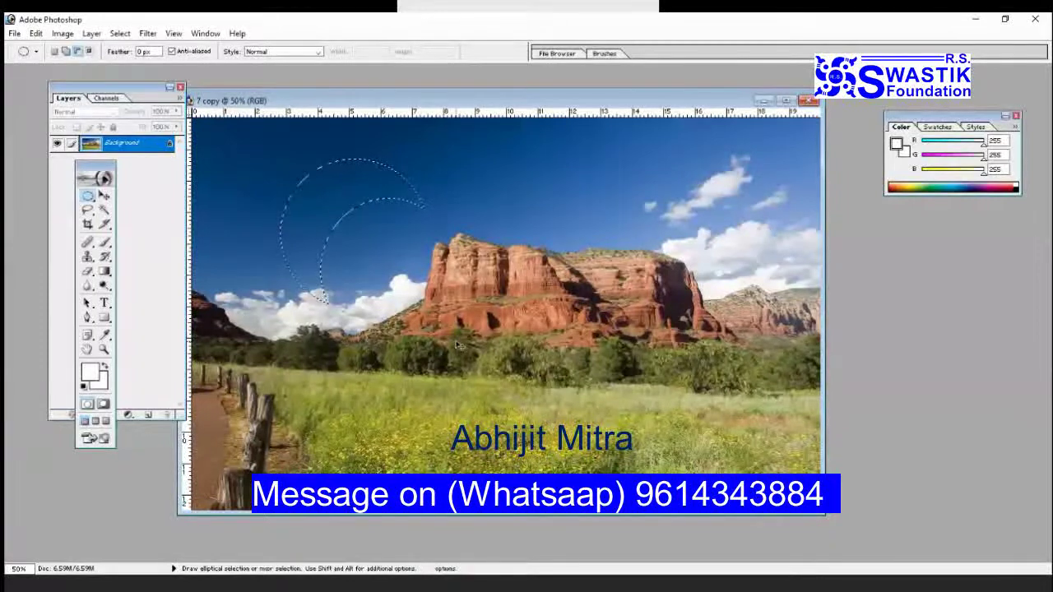
# Clear the crescent selection from the sky.
pyautogui.hotkey('ctrl', 'd')
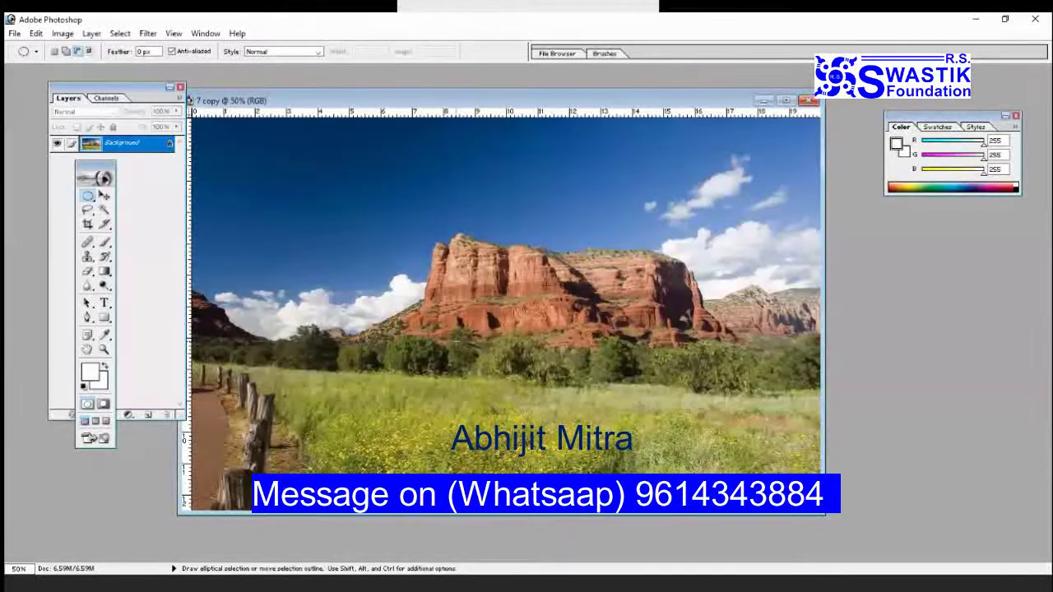
pyautogui.click(94, 202)
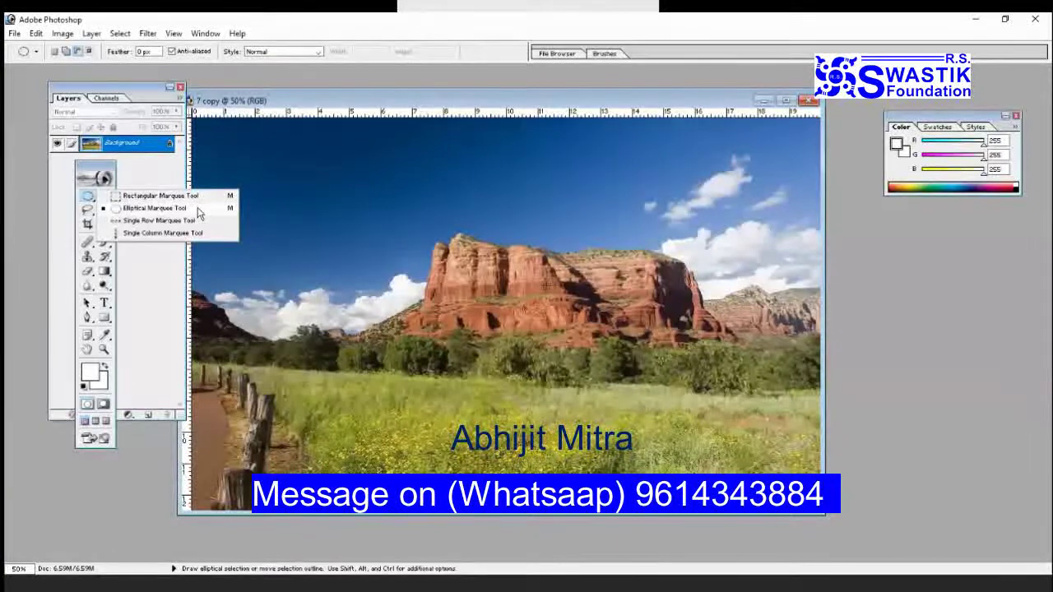
pyautogui.click(91, 164)
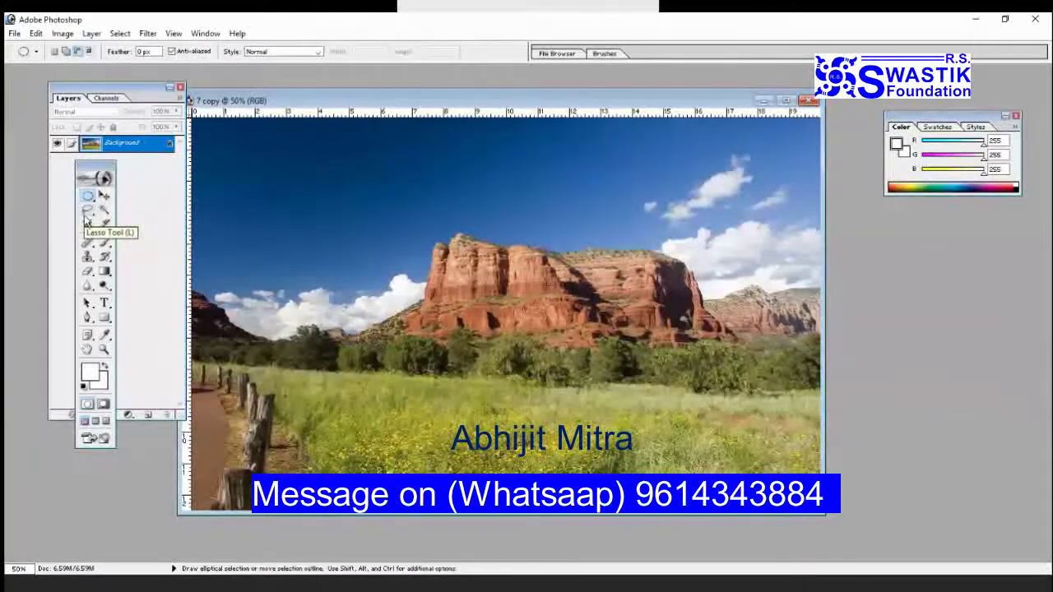
# With the Lasso Tool, draw a small freehand selection in the sky above the clouds and deselect it.
pyautogui.click(87, 216)
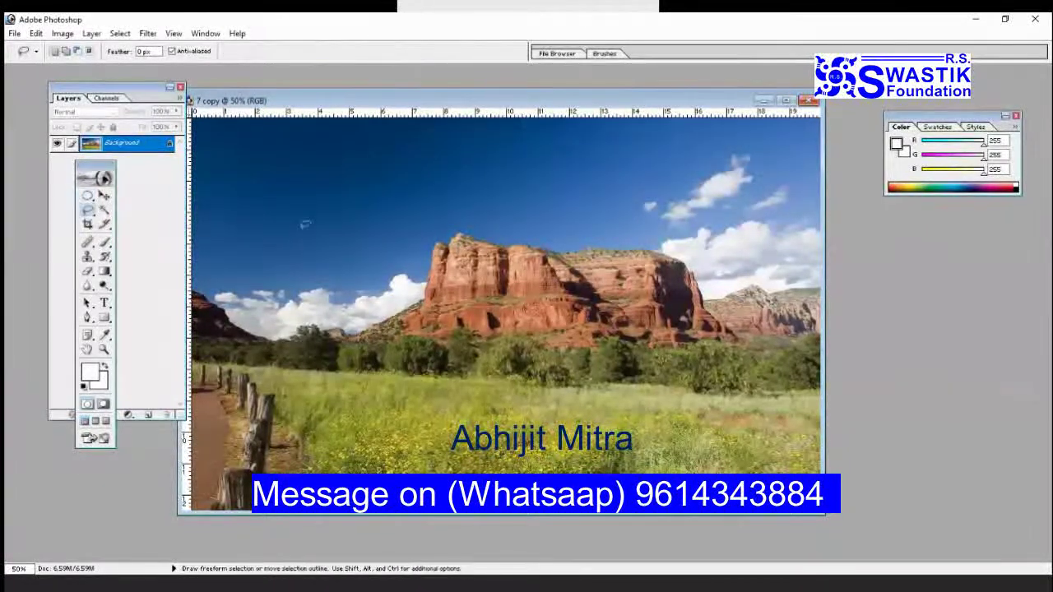
pyautogui.moveTo(283, 218)
pyautogui.mouseDown()
pyautogui.moveTo(280, 184)
pyautogui.moveTo(325, 158)
pyautogui.moveTo(377, 207)
pyautogui.moveTo(381, 256)
pyautogui.moveTo(362, 274)
pyautogui.moveTo(326, 265)
pyautogui.moveTo(310, 246)
pyautogui.mouseUp()
pyautogui.click(291, 352)
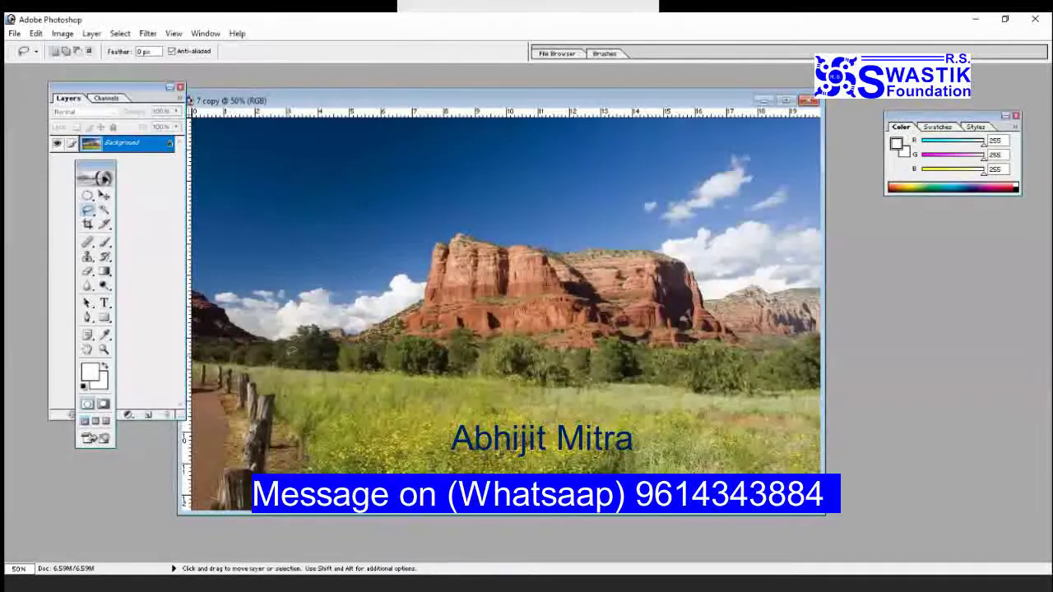
# With the Polygonal Lasso Tool, trace a closed selection around the third fence post from the left along the path.
pyautogui.click(90, 213)
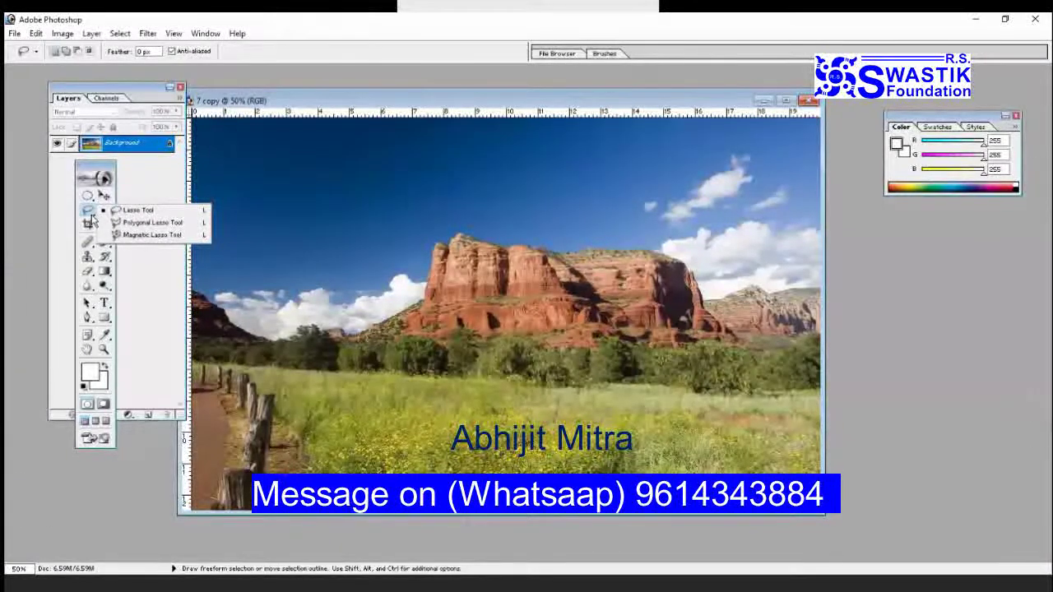
pyautogui.click(179, 225)
pyautogui.moveTo(550, 95)
pyautogui.mouseDown()
pyautogui.moveTo(766, 120)
pyautogui.moveTo(749, 120)
pyautogui.mouseUp()
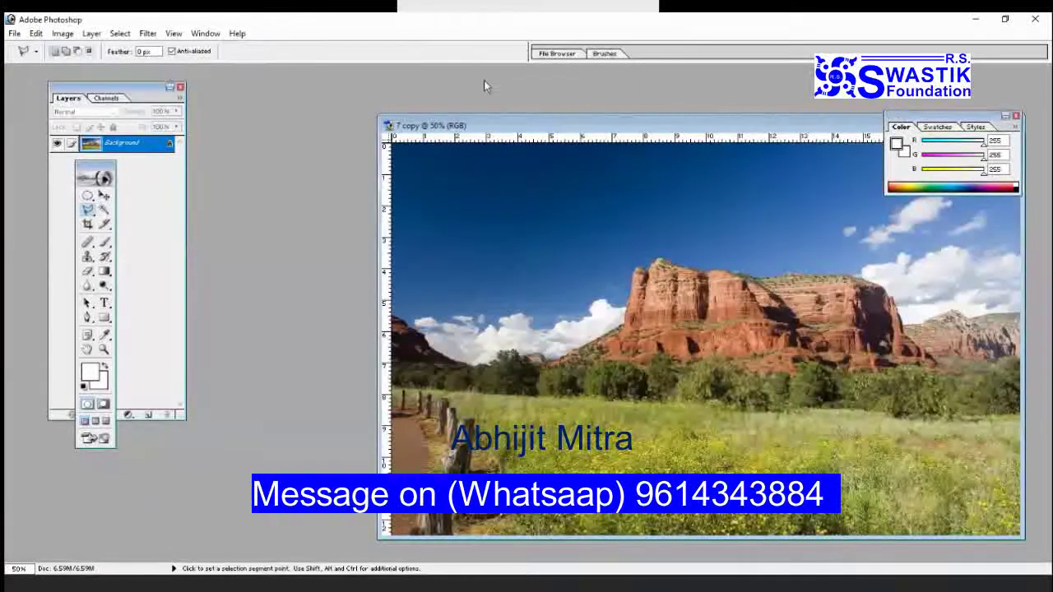
pyautogui.moveTo(428, 125); pyautogui.dragTo(318, 80)
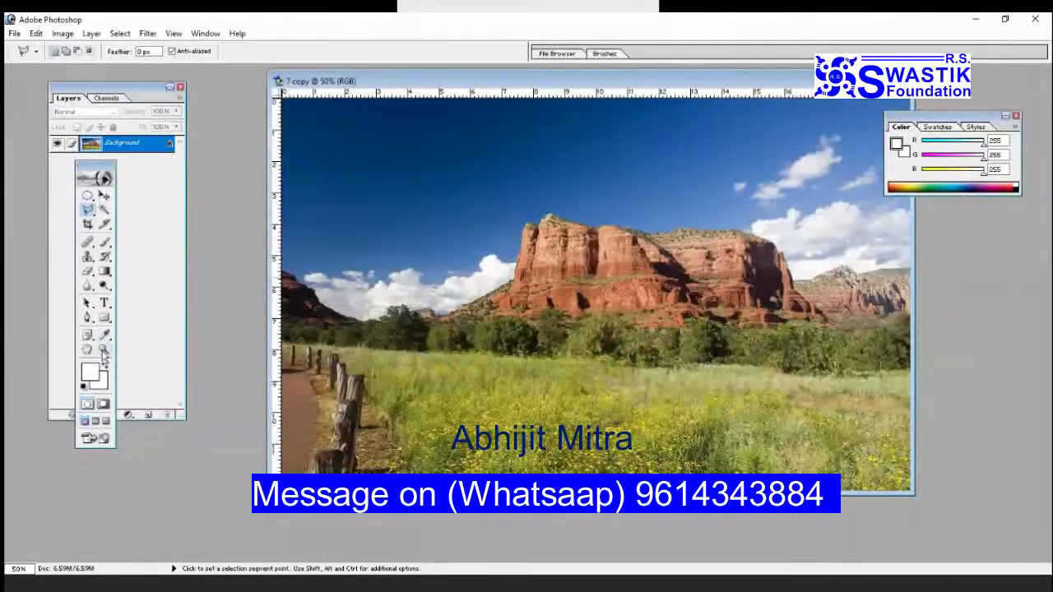
pyautogui.click(104, 350)
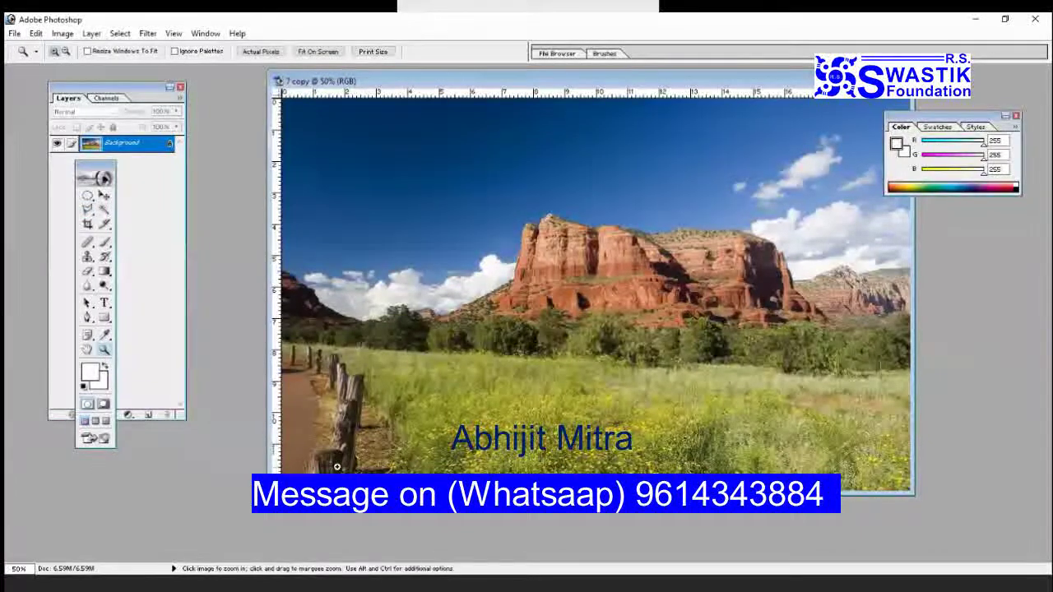
pyautogui.click(371, 403)
pyautogui.click(387, 376)
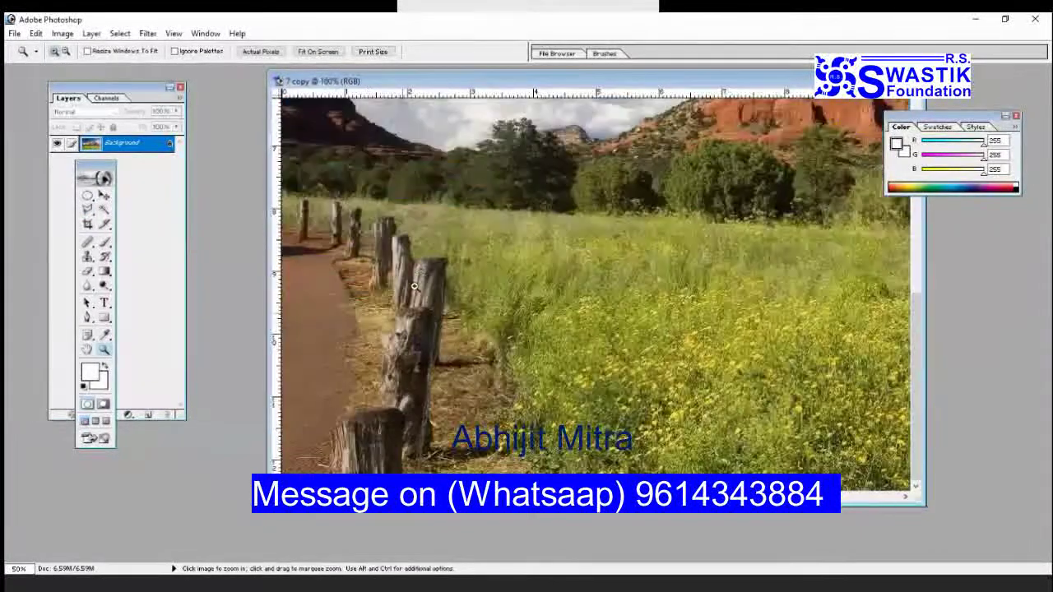
pyautogui.click(444, 231)
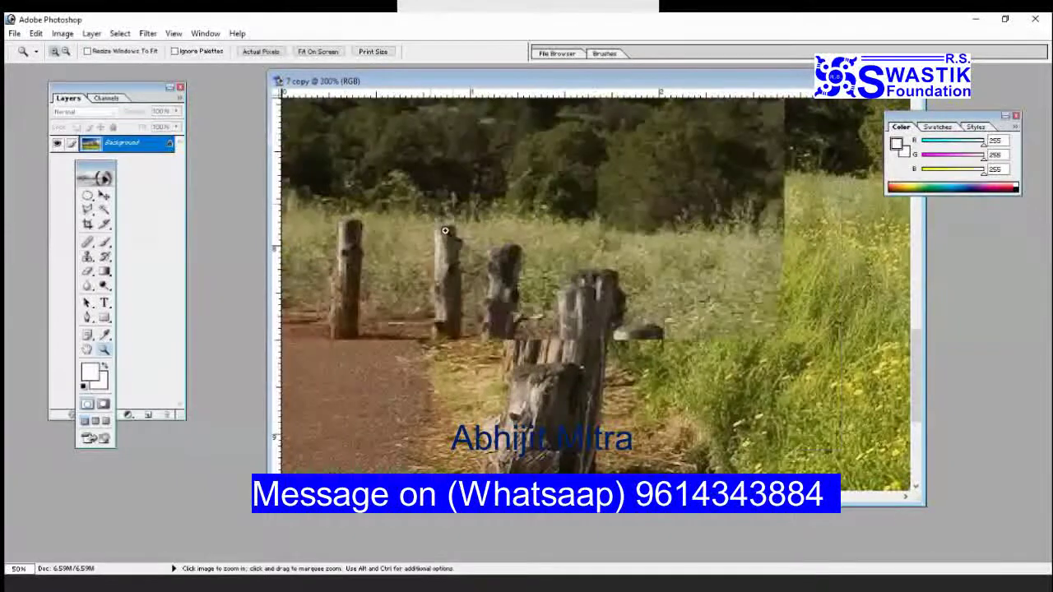
pyautogui.click(444, 231)
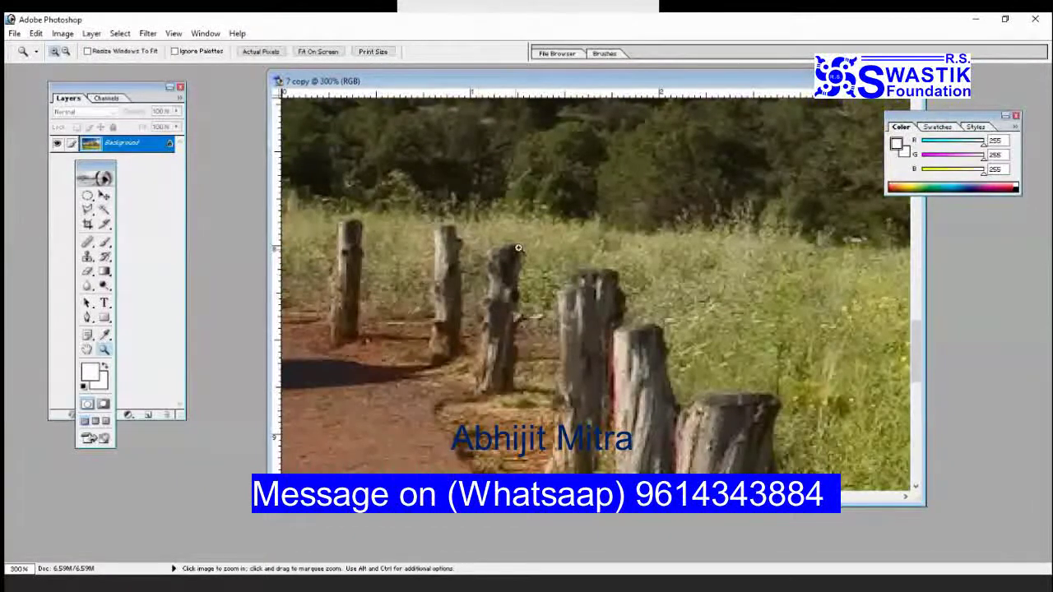
pyautogui.keyDown('alt'); pyautogui.click(517, 389); pyautogui.keyUp('alt')
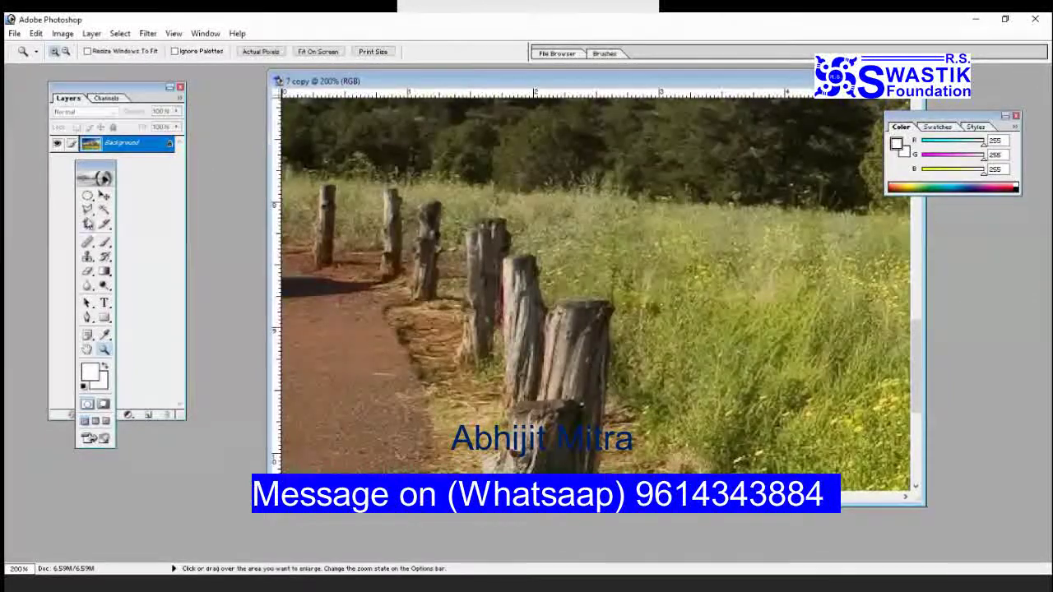
pyautogui.click(88, 212)
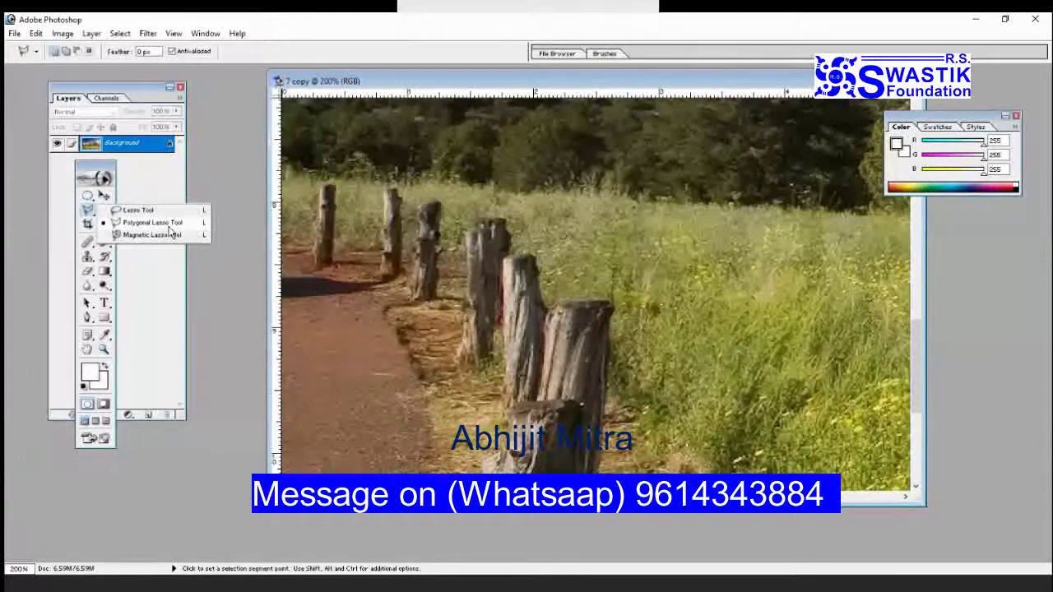
pyautogui.click(221, 258)
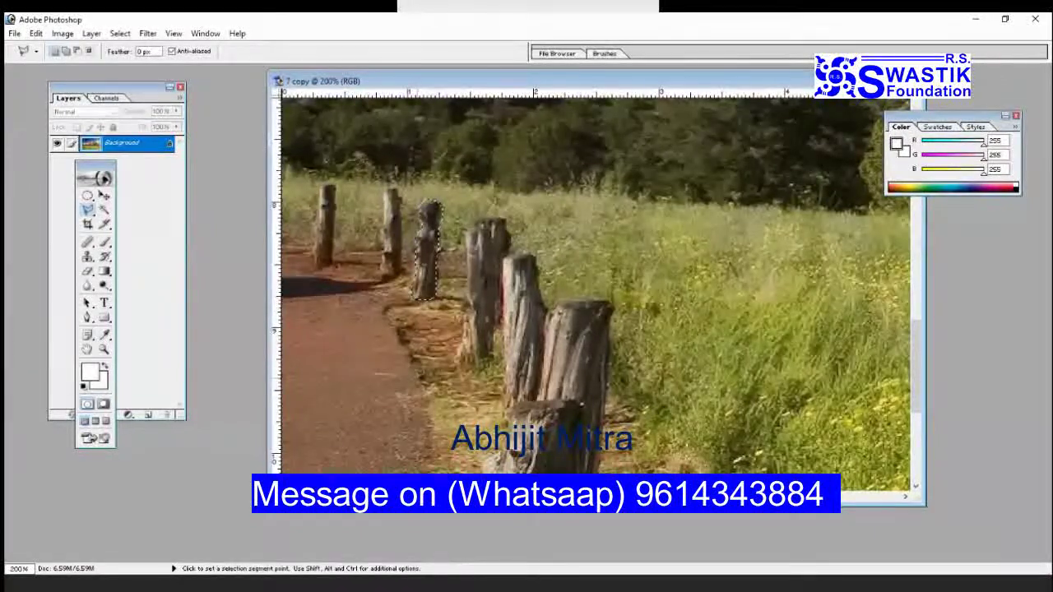
pyautogui.click(439, 248)
# Recolour the selected third post with Color Balance levels of -28, +60 and +20, and clear the selection.
pyautogui.click(66, 34)
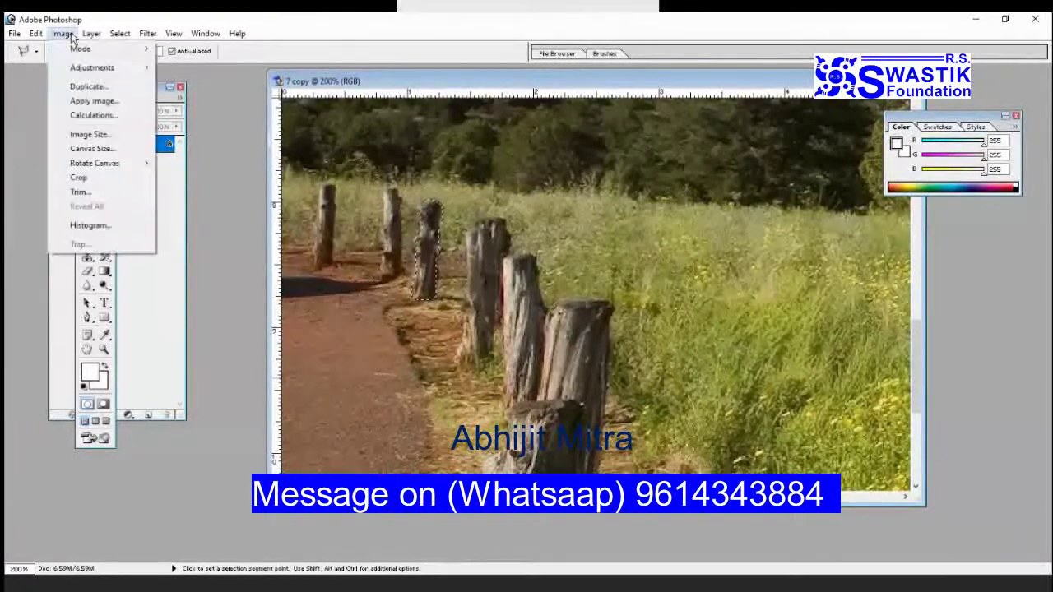
pyautogui.moveTo(78, 69)
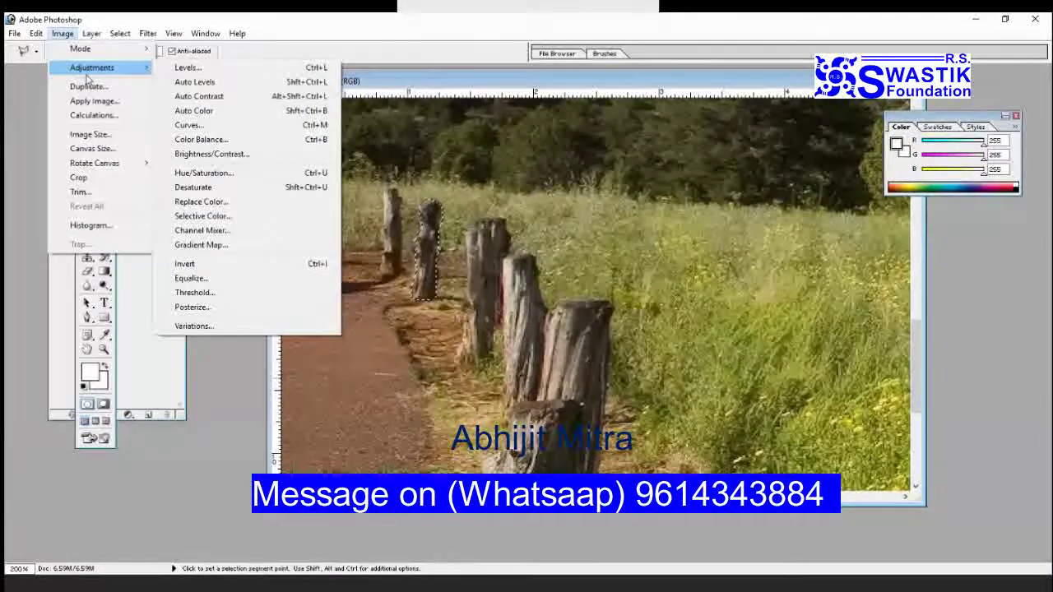
pyautogui.click(216, 139)
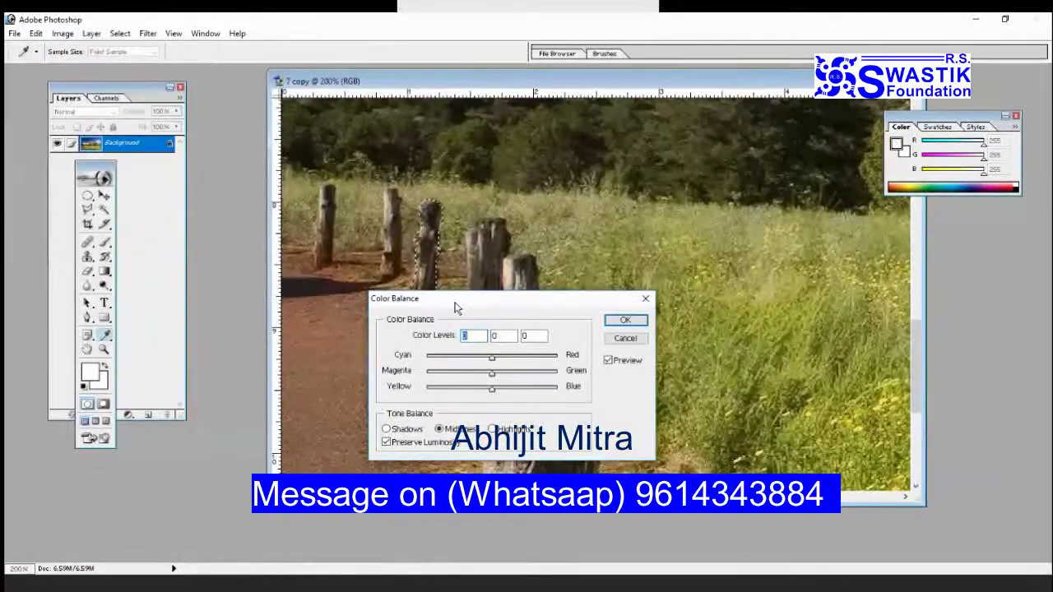
pyautogui.moveTo(487, 299); pyautogui.dragTo(400, 345)
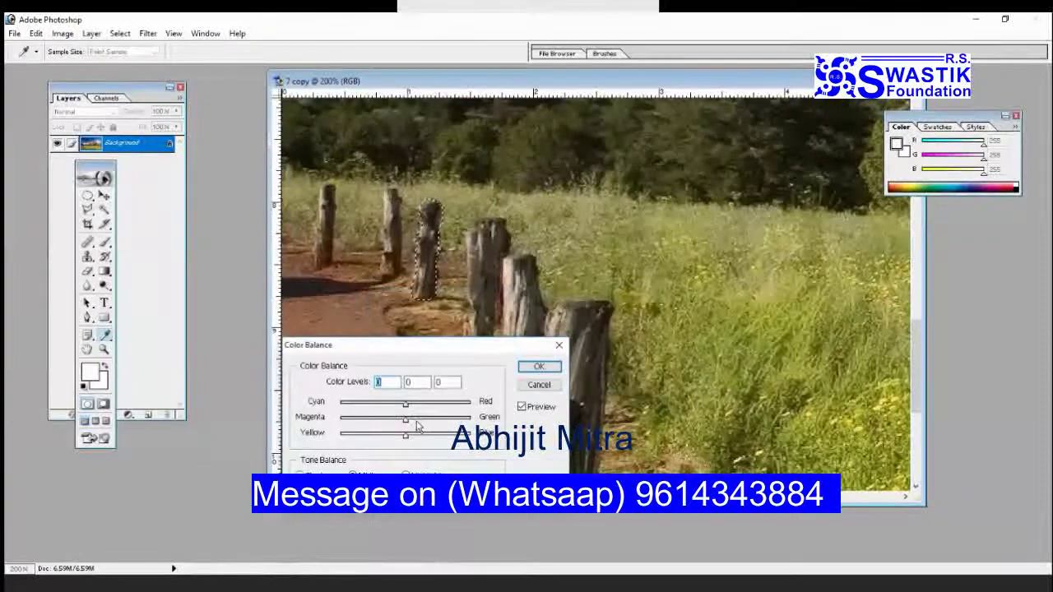
pyautogui.moveTo(406, 420); pyautogui.dragTo(419, 447)
pyautogui.moveTo(407, 409); pyautogui.dragTo(387, 409)
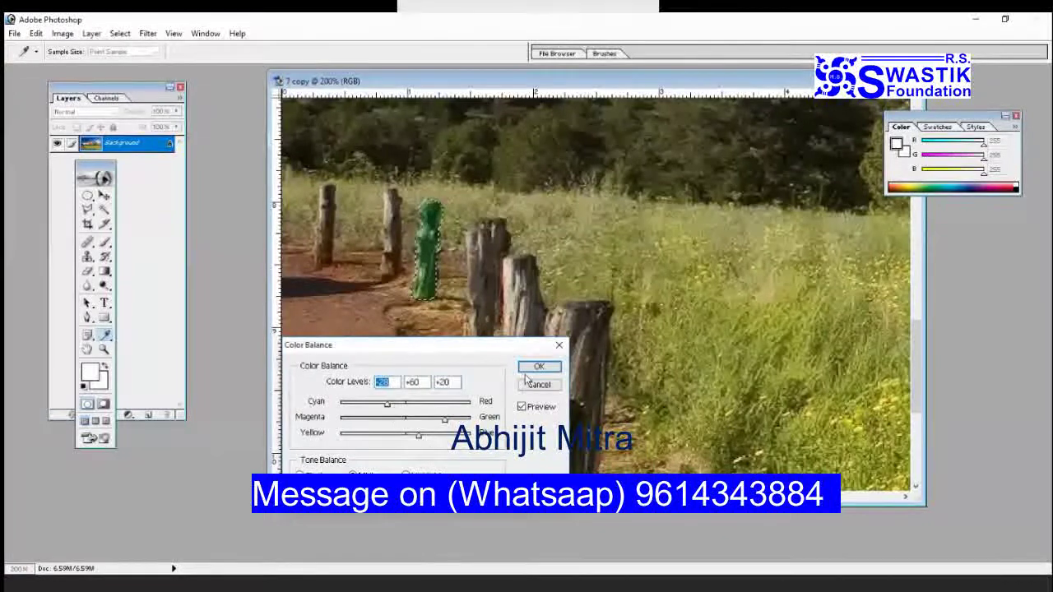
pyautogui.click(538, 366)
pyautogui.press('l')
pyautogui.press('v')
pyautogui.hotkey('ctrl', 'd')
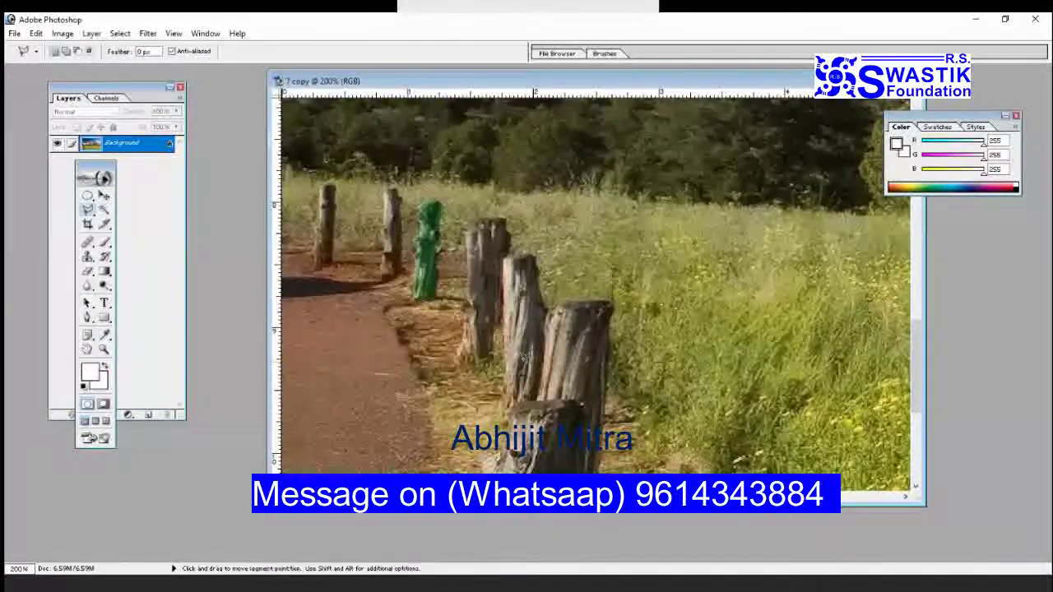
# Trace a closed Polygonal Lasso selection around the weathered post just beside the green one.
pyautogui.click(104, 350)
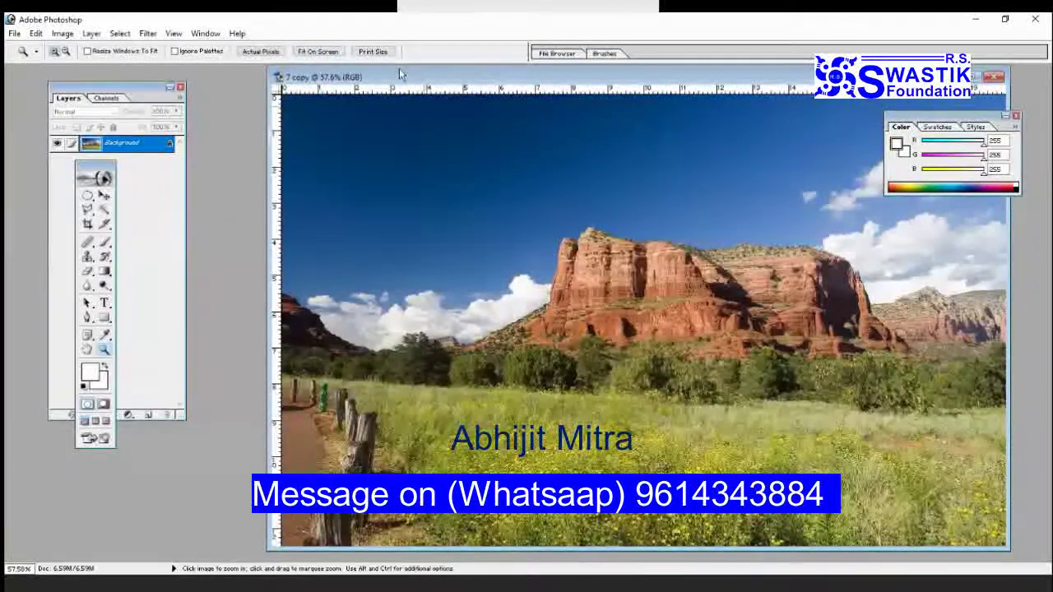
pyautogui.moveTo(401, 75); pyautogui.dragTo(383, 65)
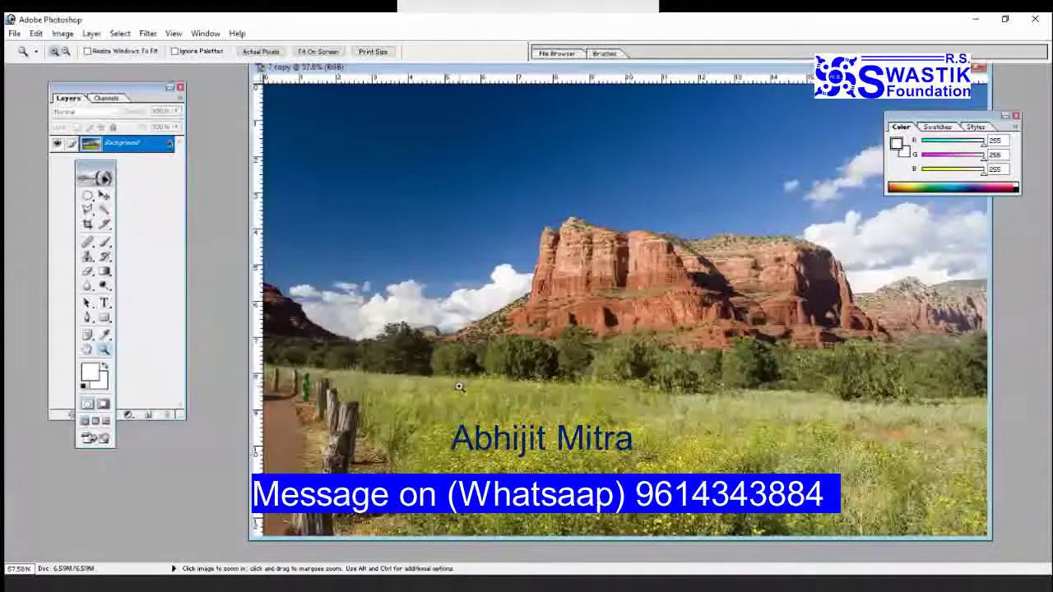
pyautogui.click(89, 211)
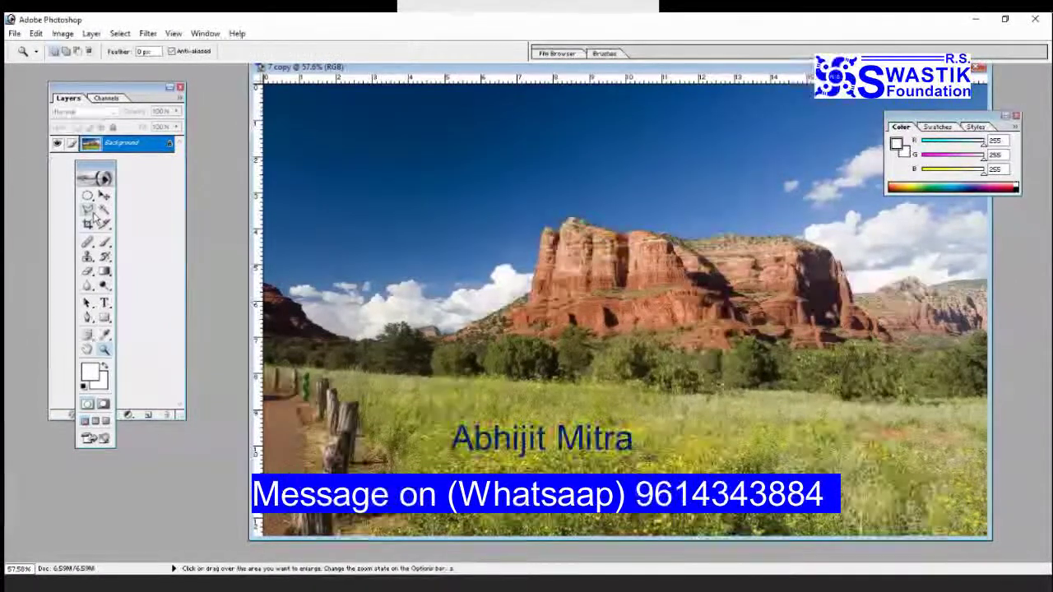
pyautogui.click(93, 214)
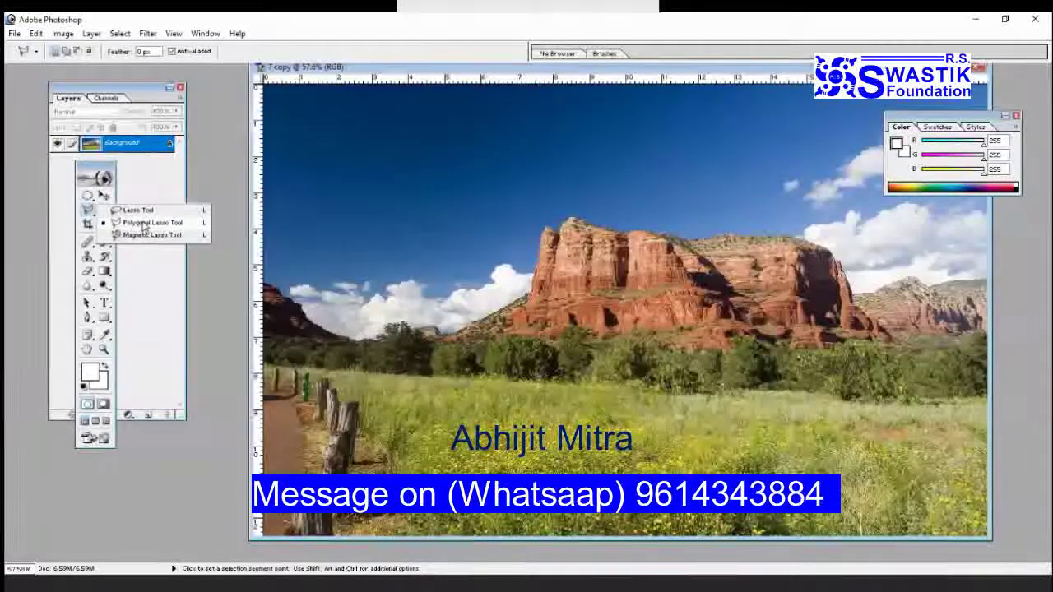
pyautogui.click(144, 223)
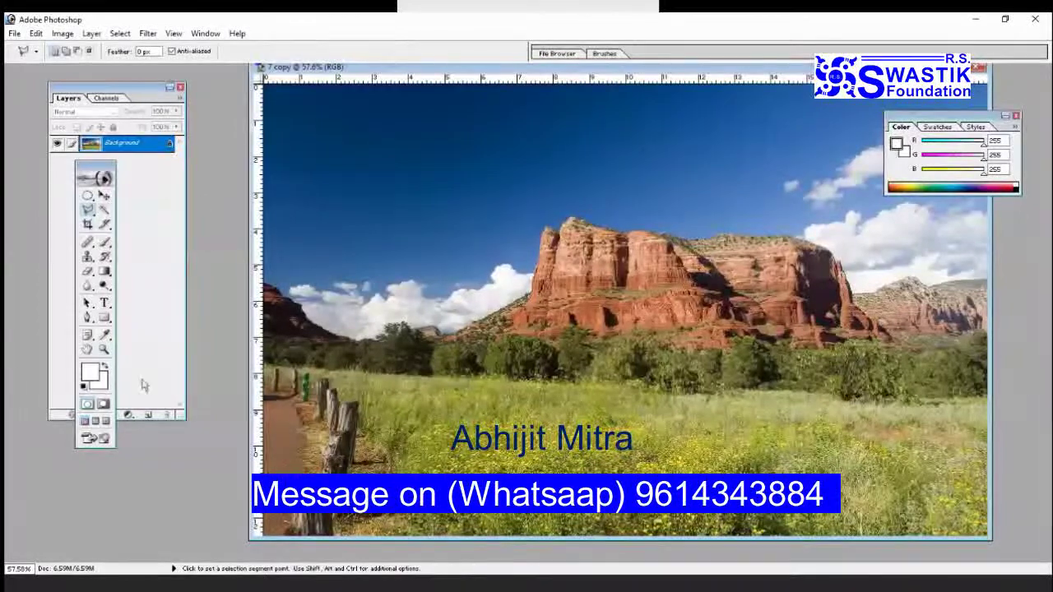
pyautogui.click(104, 349)
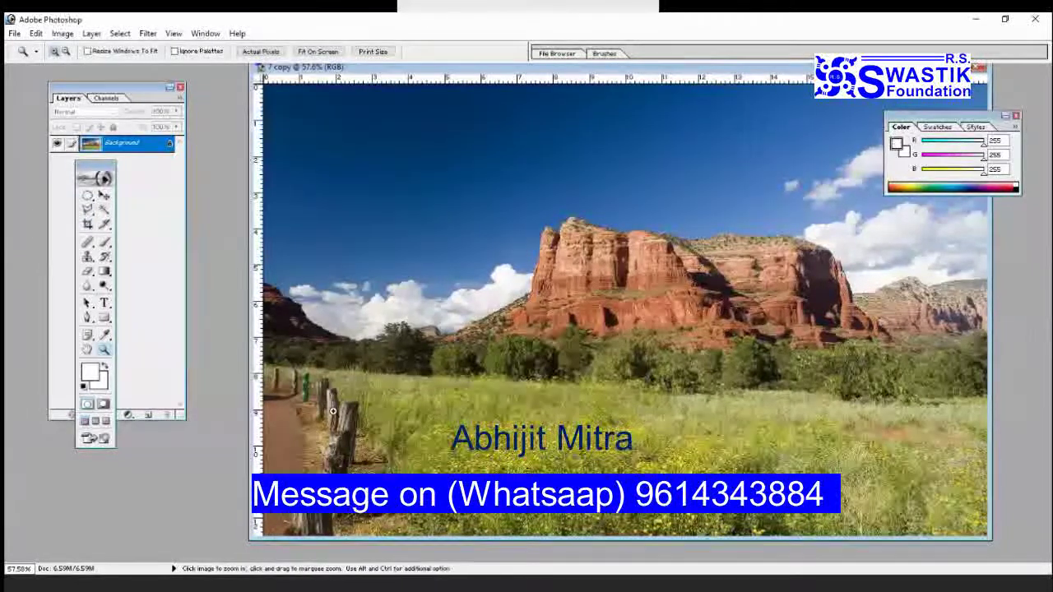
pyautogui.click(372, 415)
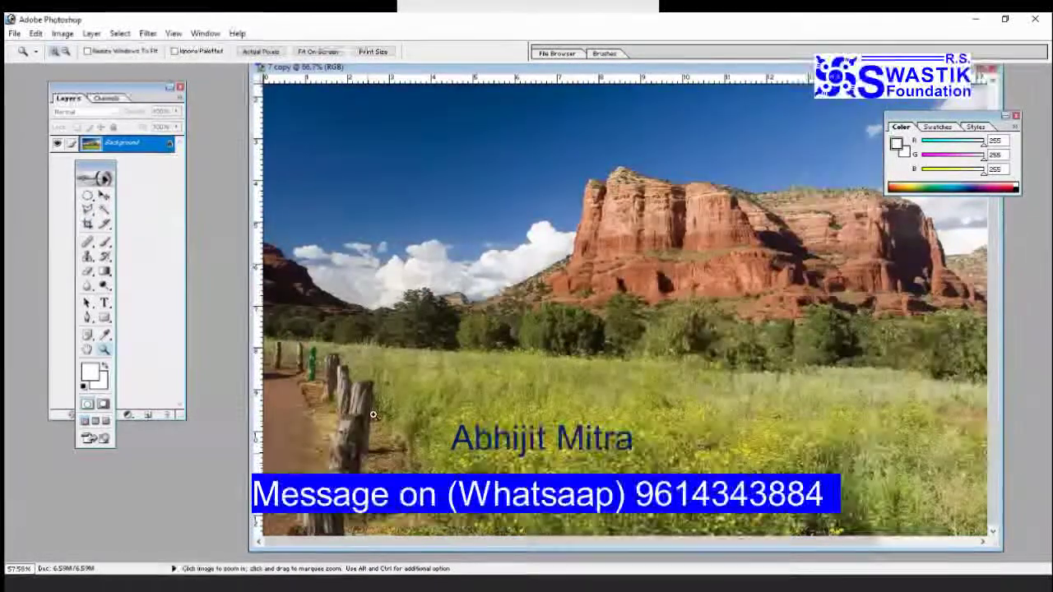
pyautogui.click(383, 376)
pyautogui.click(382, 375)
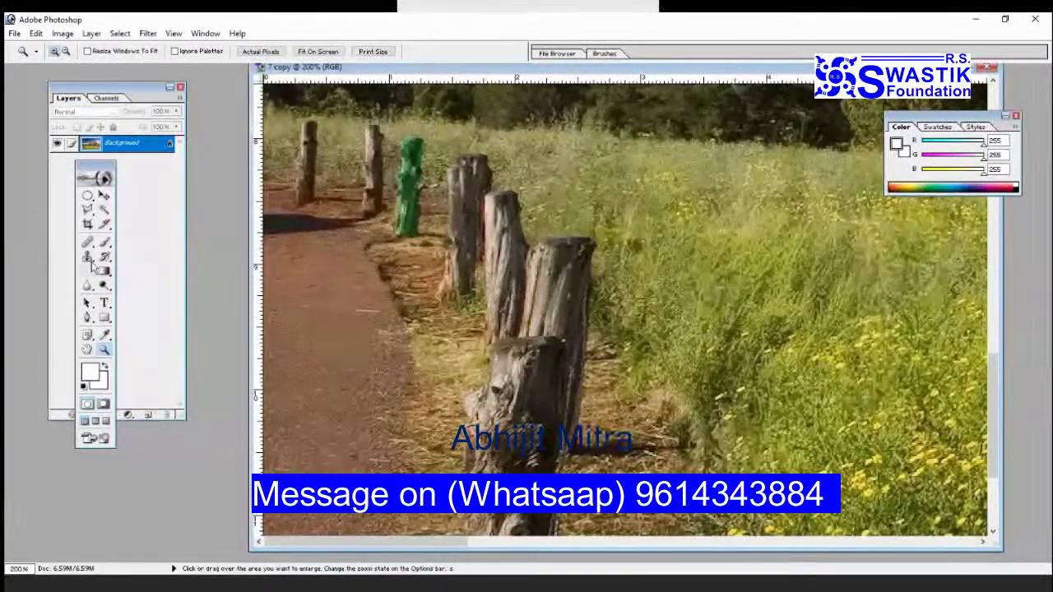
pyautogui.click(89, 212)
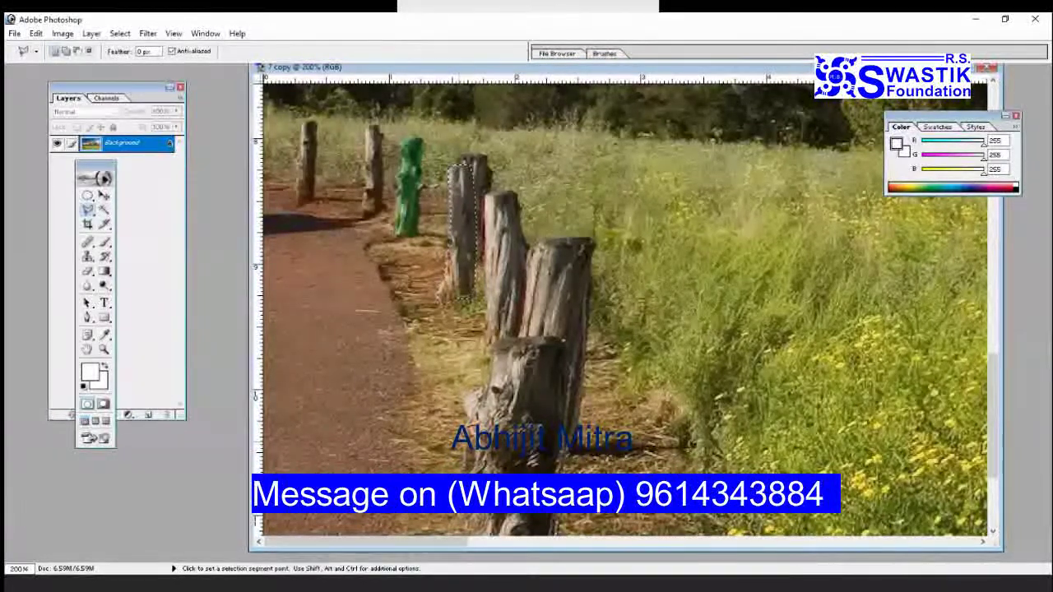
# Recolour the selected fourth post with Color Balance levels of -50, +20 and 0, and deselect it.
pyautogui.click(63, 33)
pyautogui.moveTo(88, 67)
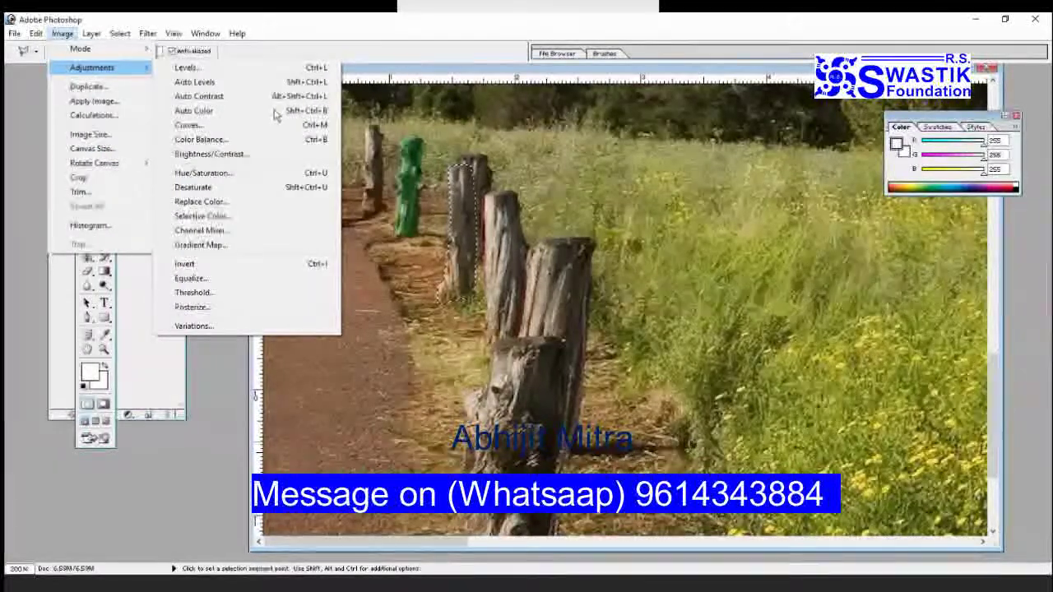
pyautogui.click(202, 139)
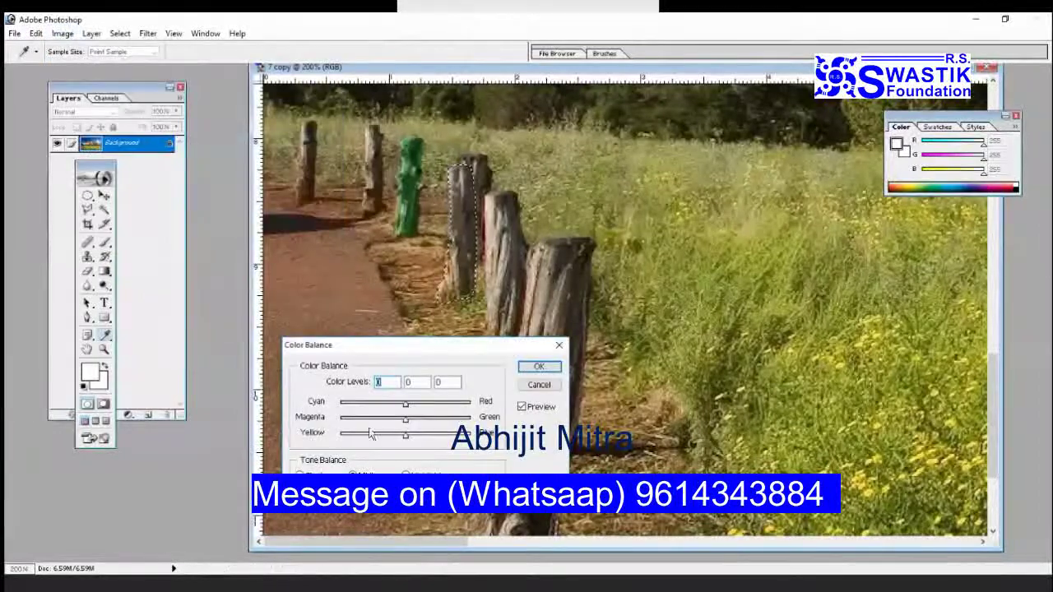
pyautogui.moveTo(405, 405); pyautogui.dragTo(414, 429)
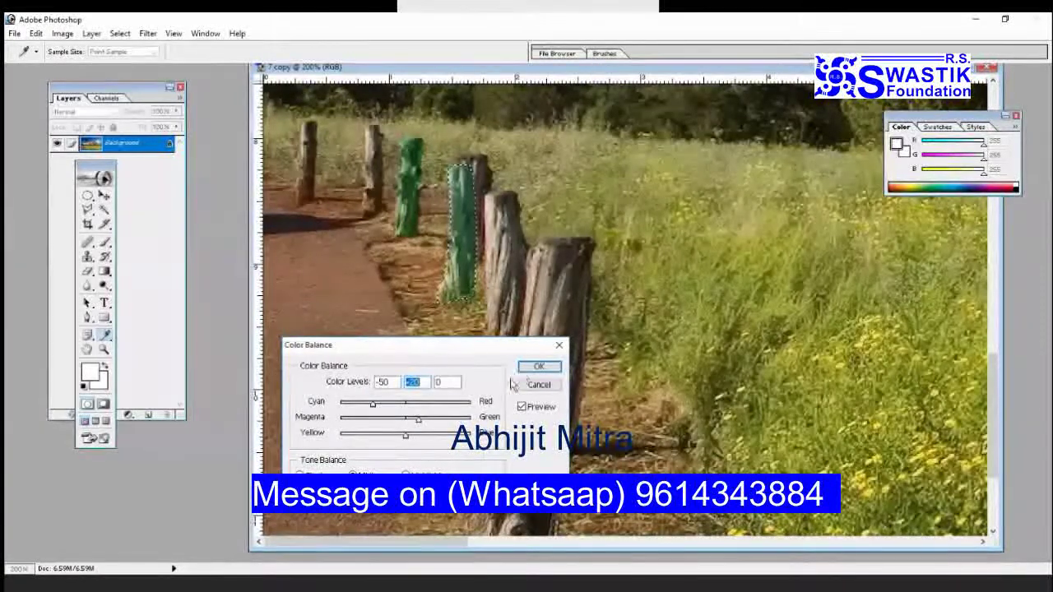
pyautogui.click(538, 366)
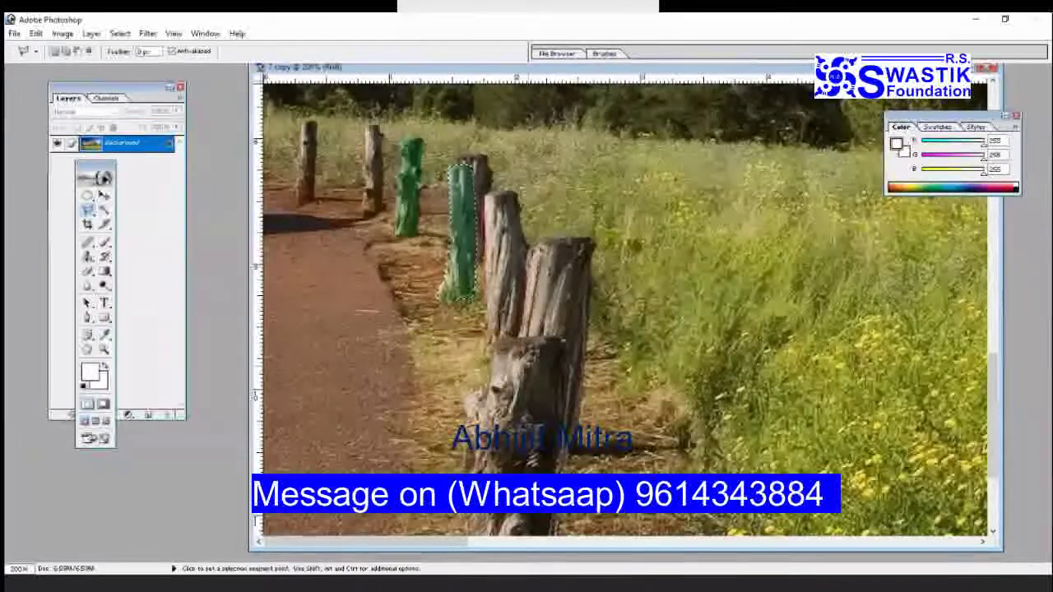
pyautogui.hotkey('ctrl', 'd')
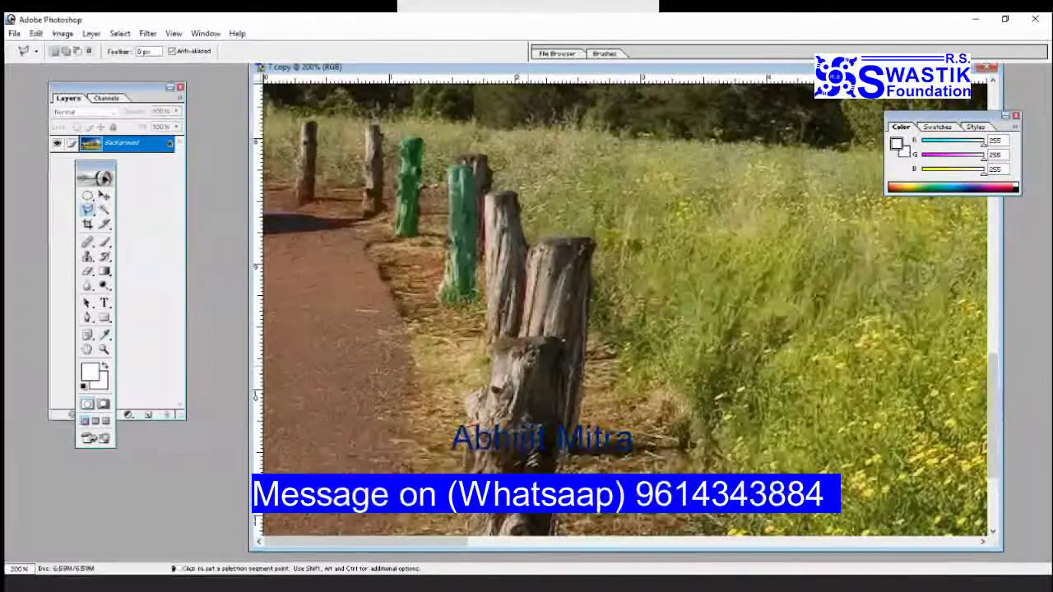
pyautogui.click(104, 350)
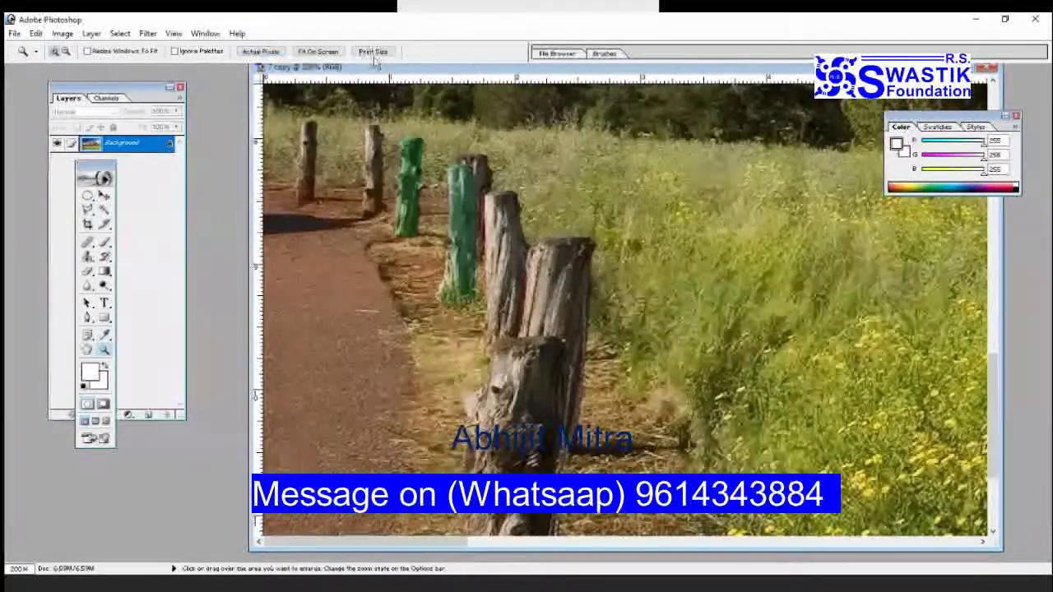
pyautogui.click(319, 55)
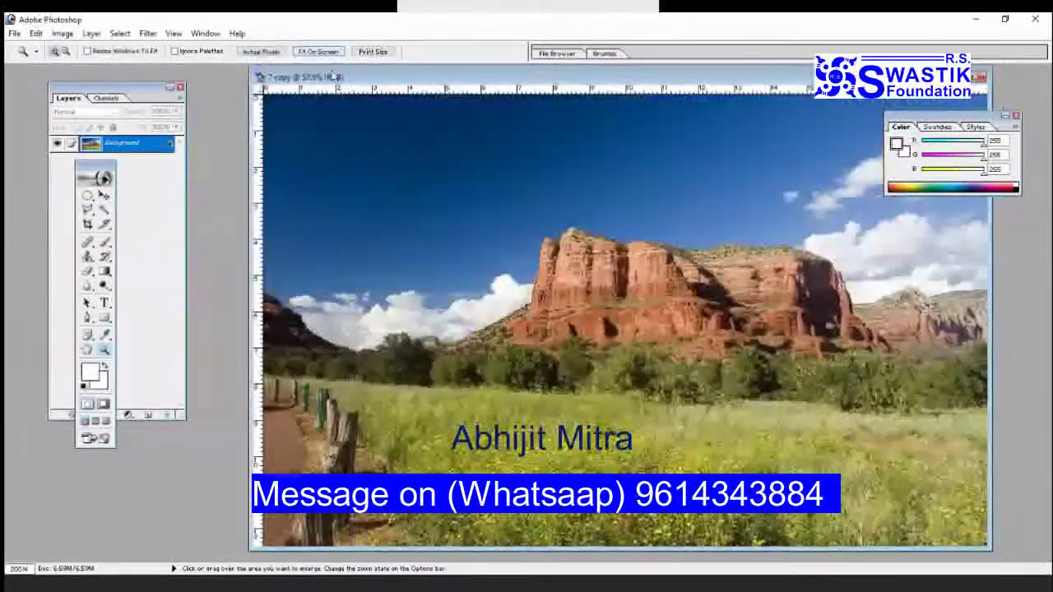